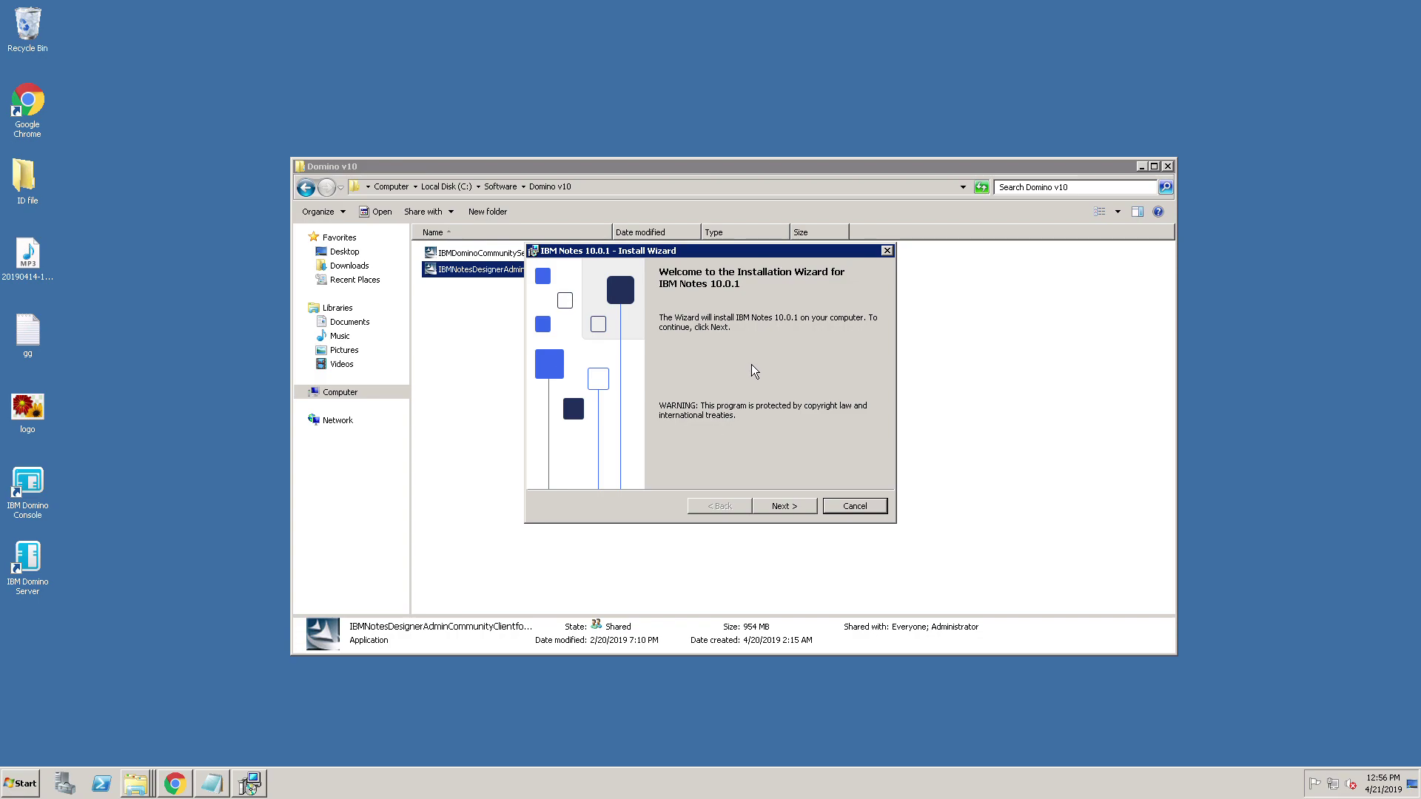
Step: Accept the license agreement and change the program installation folder to c:\IBM\Notes\
left_click(783, 507)
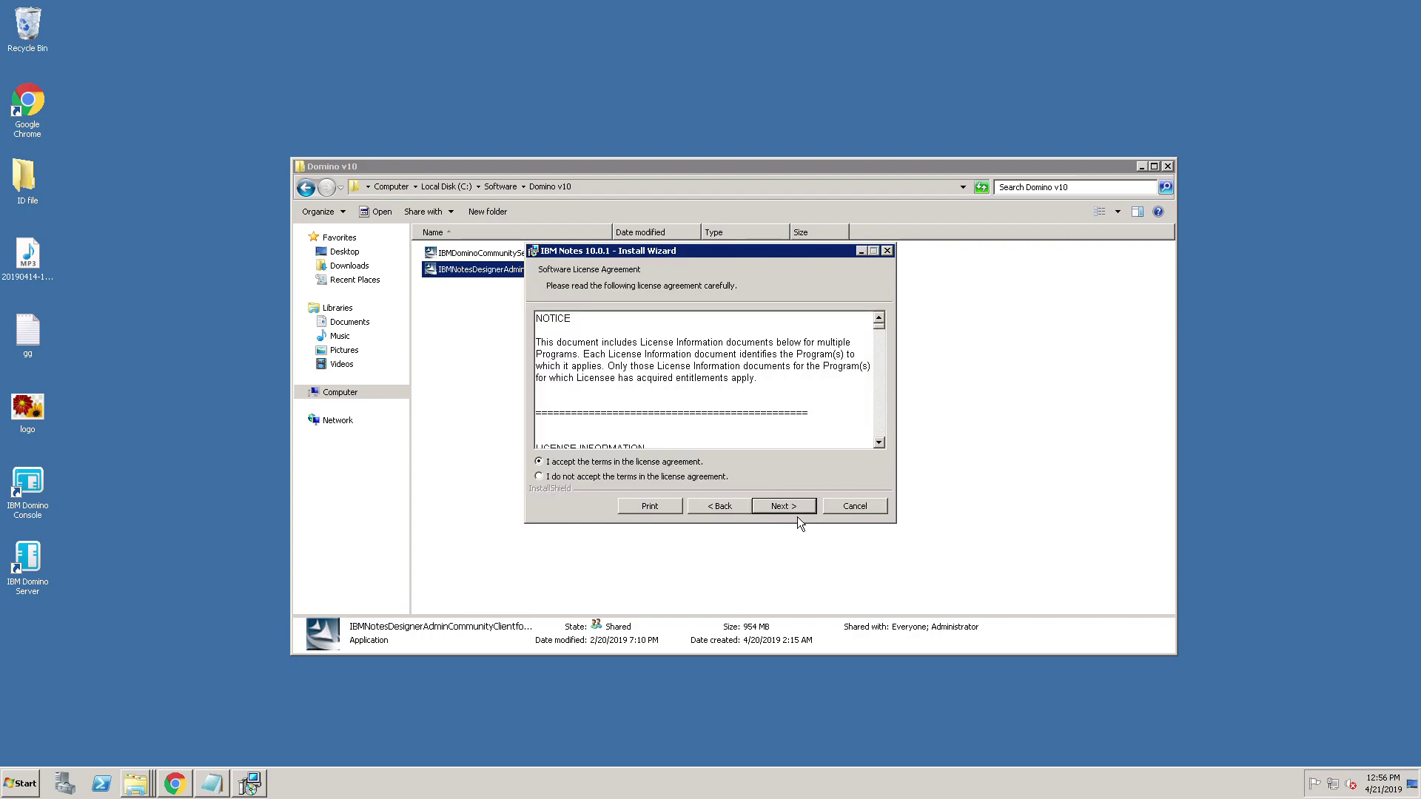
left_click(797, 517)
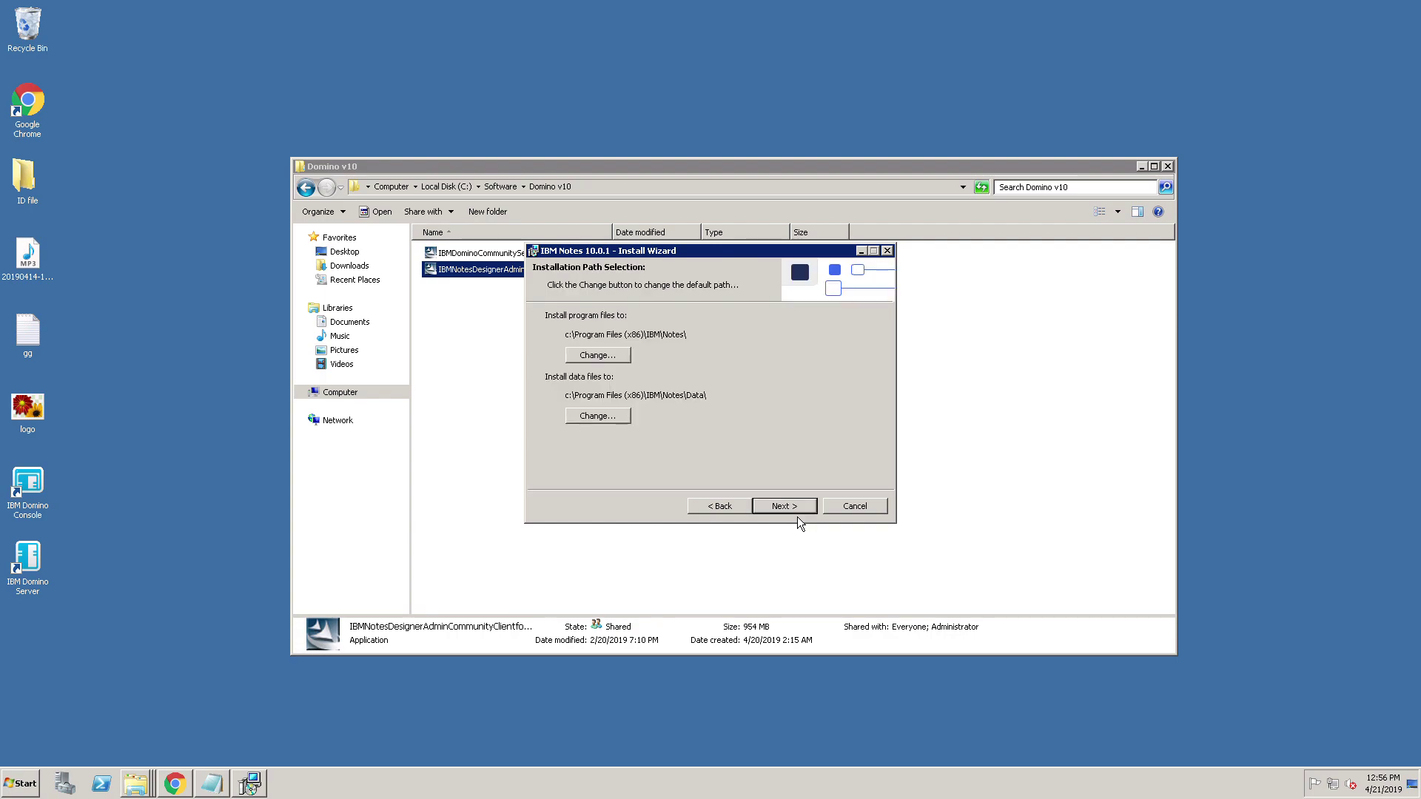
left_click(605, 361)
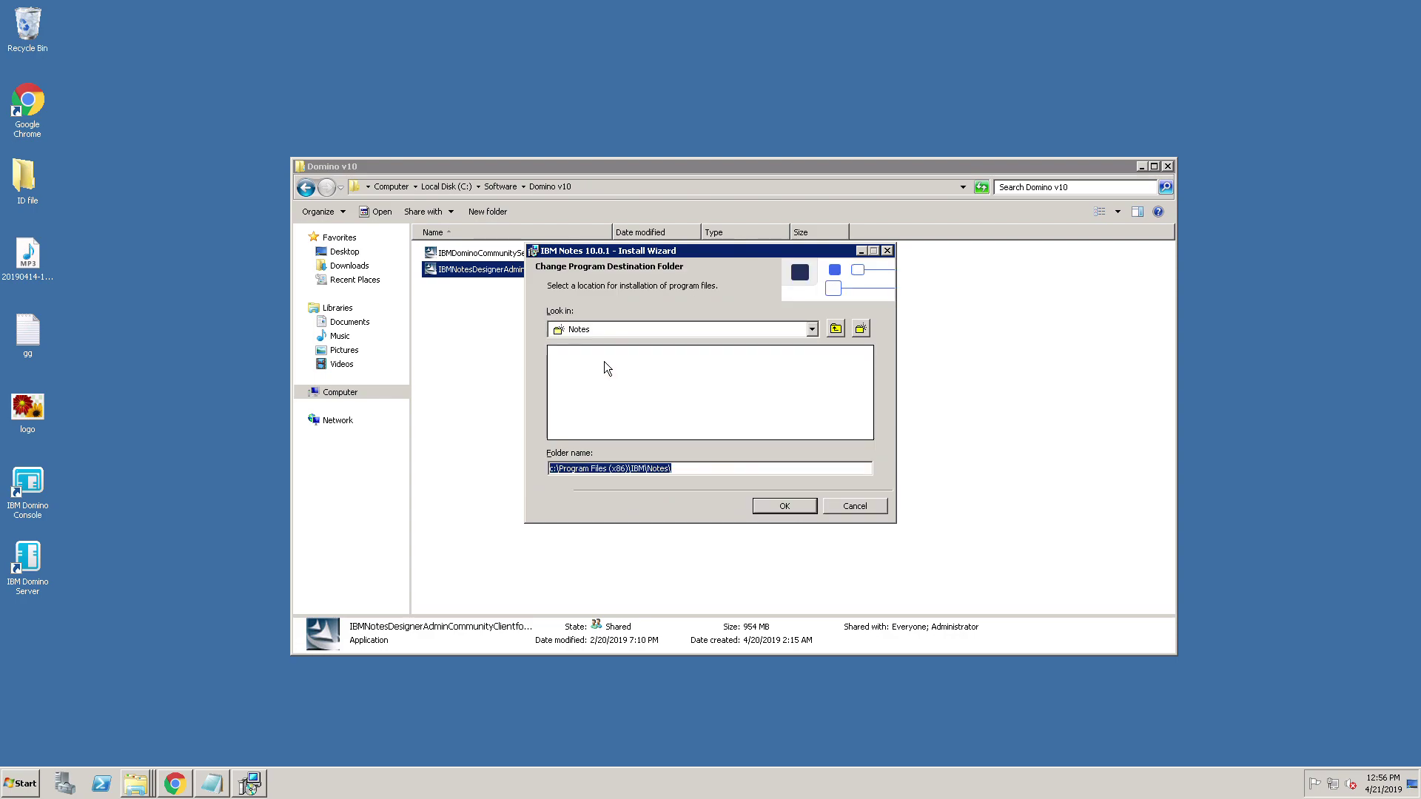
left_click(635, 476)
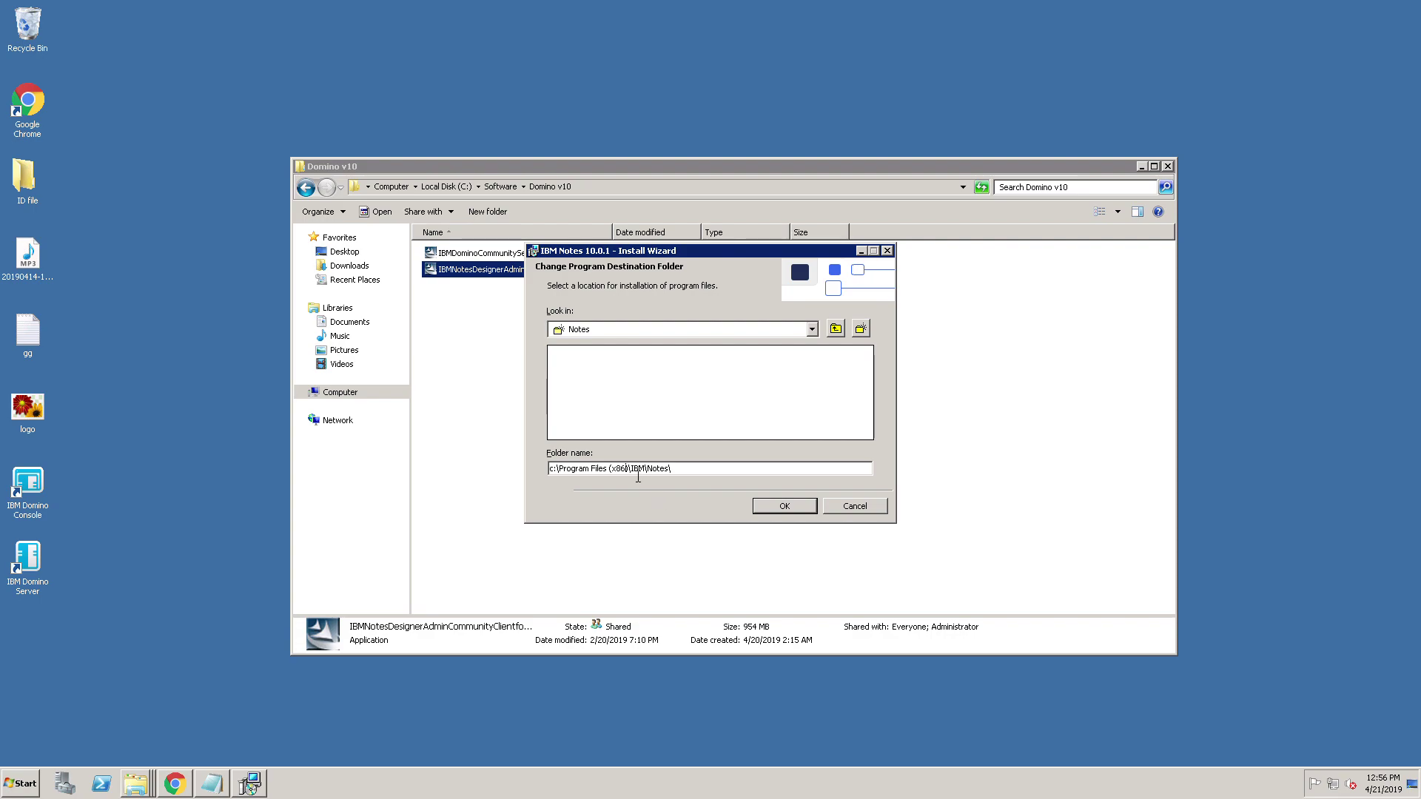
key("BackSpace")
key("BackSpace")
key("BackSpace")
key("BackSpace")
key("BackSpace")
key("BackSpace")
key("BackSpace")
key("BackSpace")
key("BackSpace")
key("BackSpace")
key("BackSpace")
key("BackSpace")
key("BackSpace")
key("BackSpace")
key("BackSpace")
key("BackSpace")
key("BackSpace")
key("BackSpace")
key("BackSpace")
key("BackSpace")
left_click(798, 512)
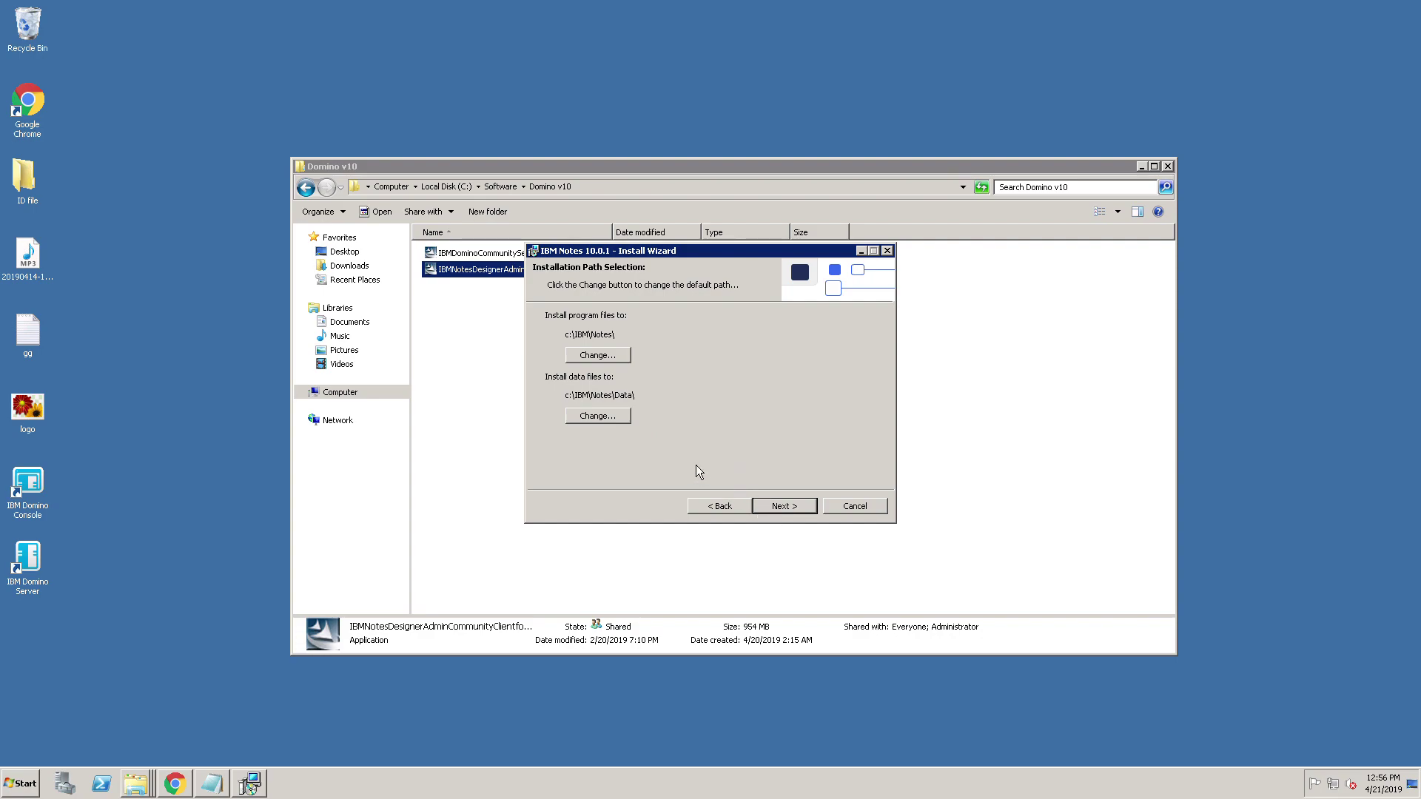
left_click(797, 512)
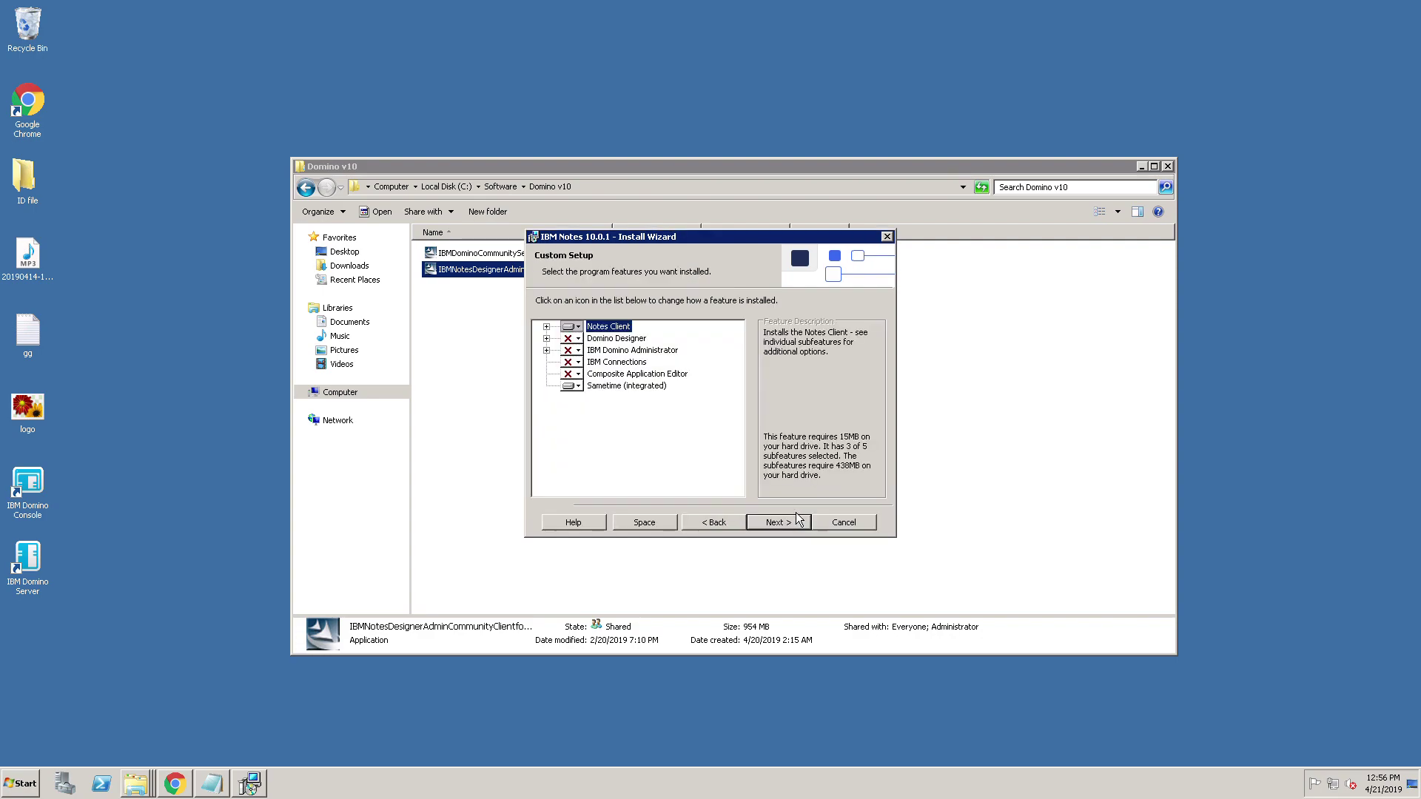
Step: Add Domino Designer with all its subfeatures and IBM Domino Administrator to the features installed on the local hard drive
left_click(573, 339)
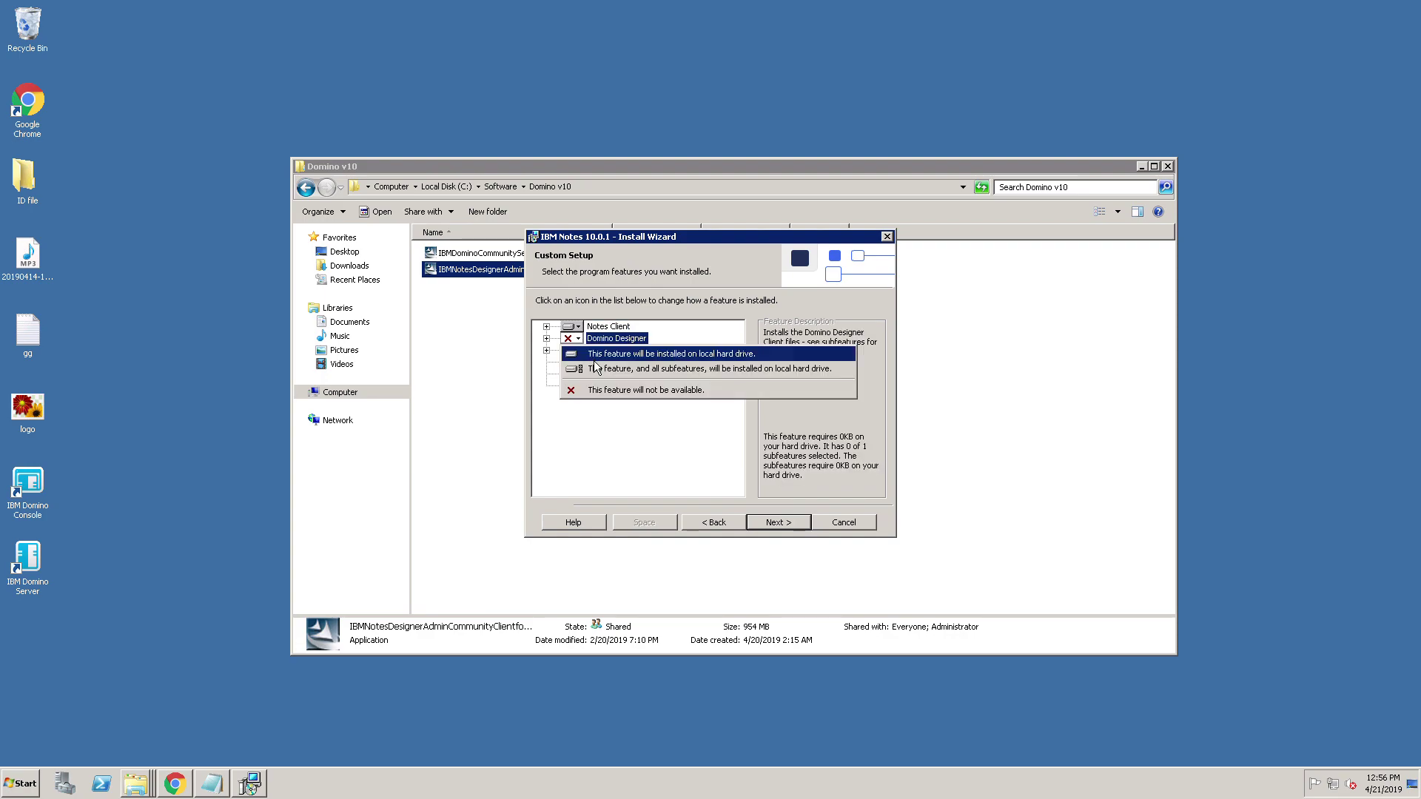
left_click(594, 368)
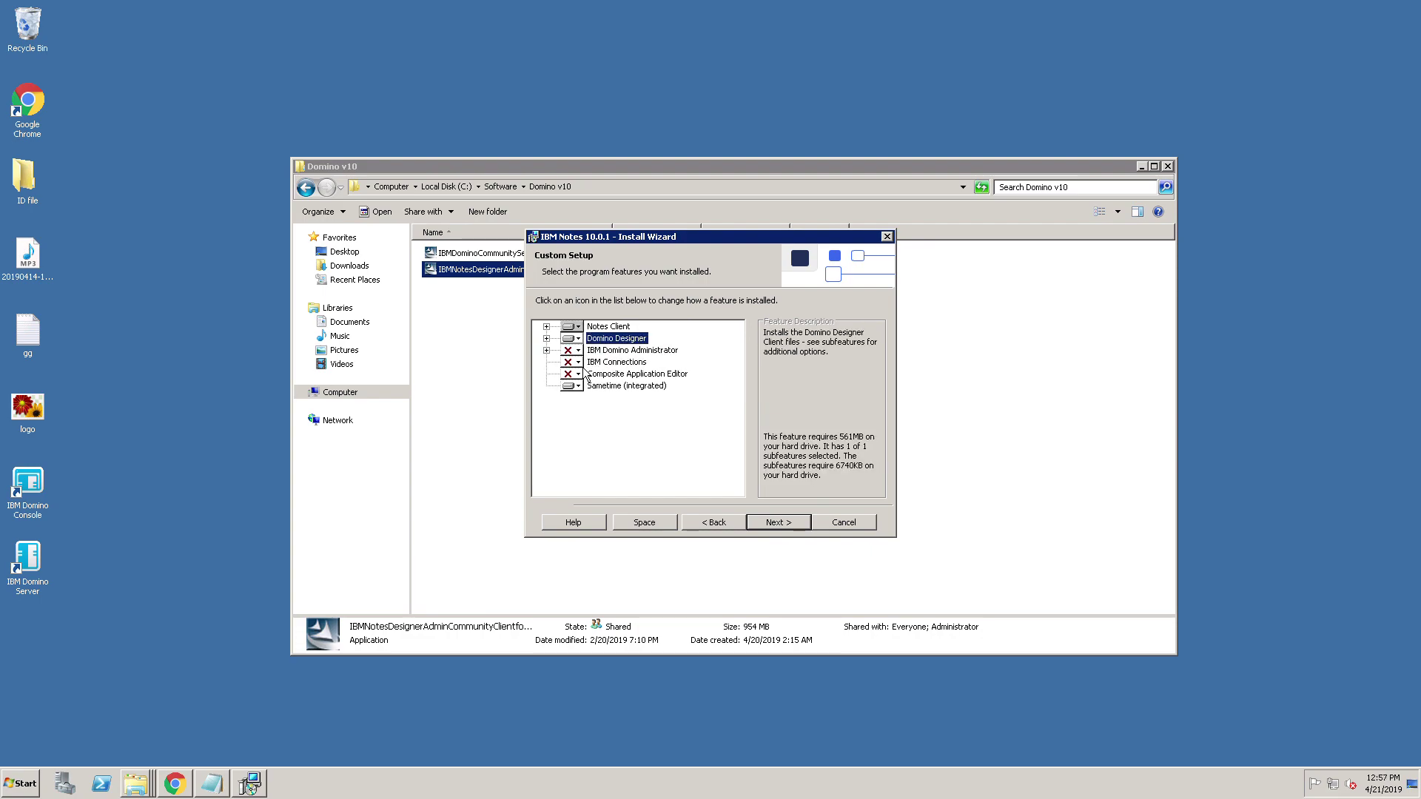
left_click(575, 350)
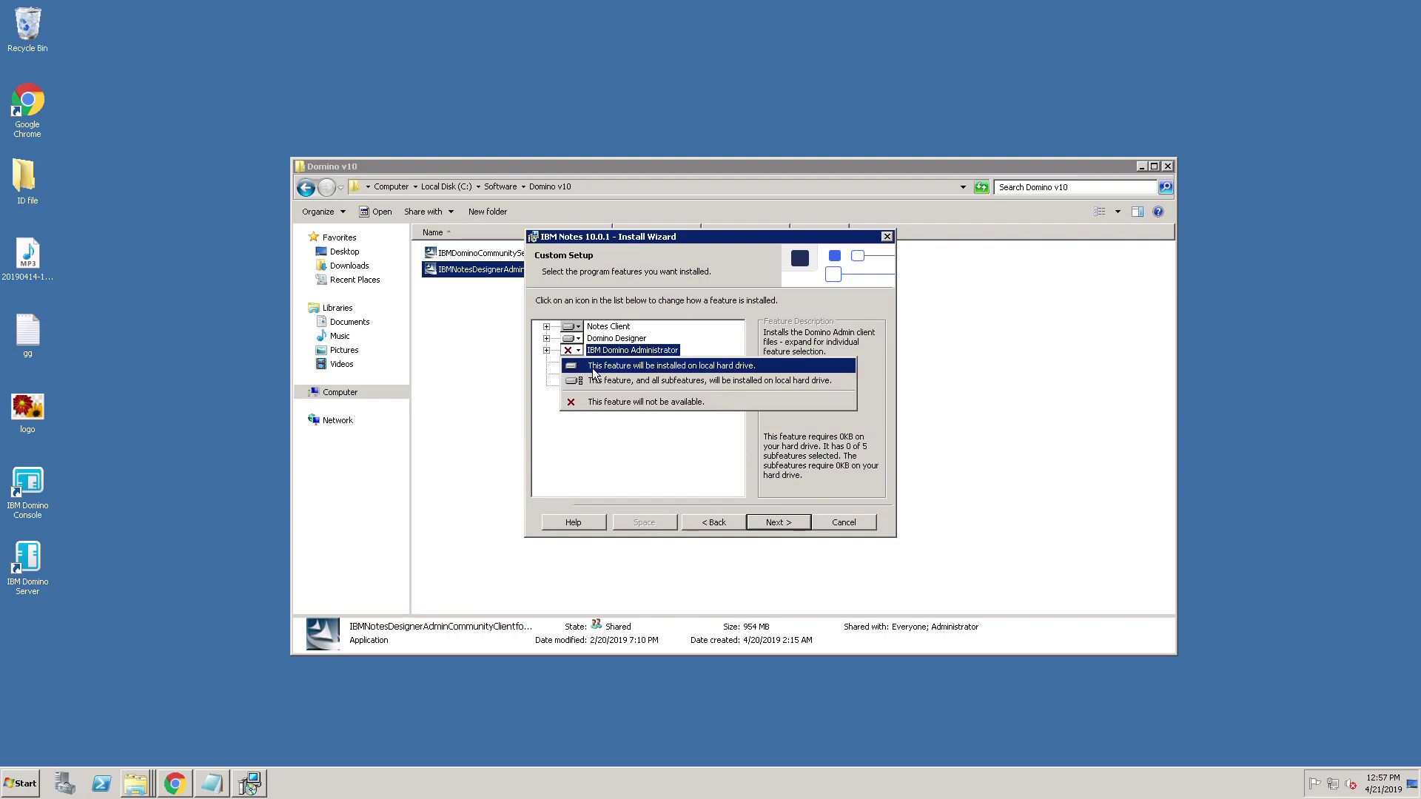
left_click(594, 368)
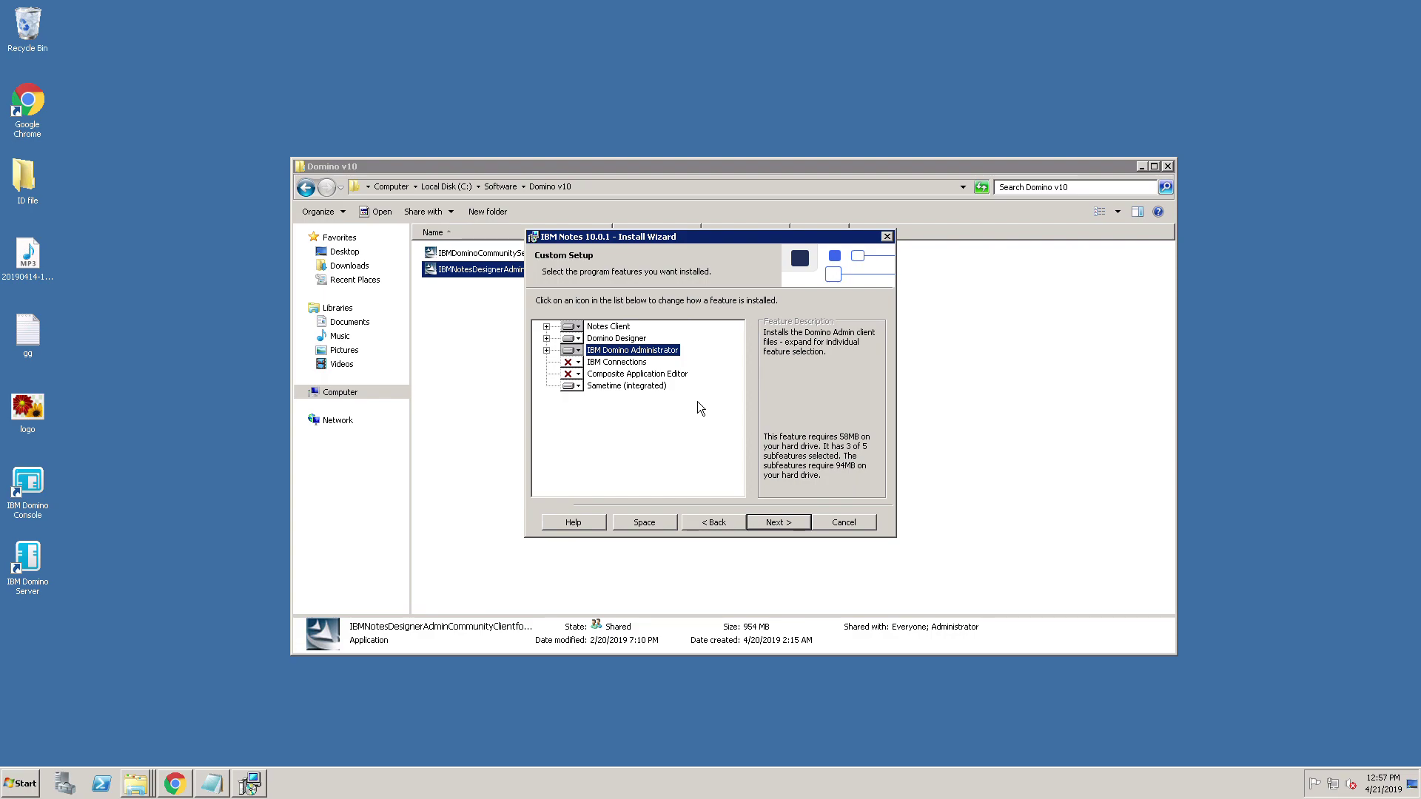
left_click(775, 528)
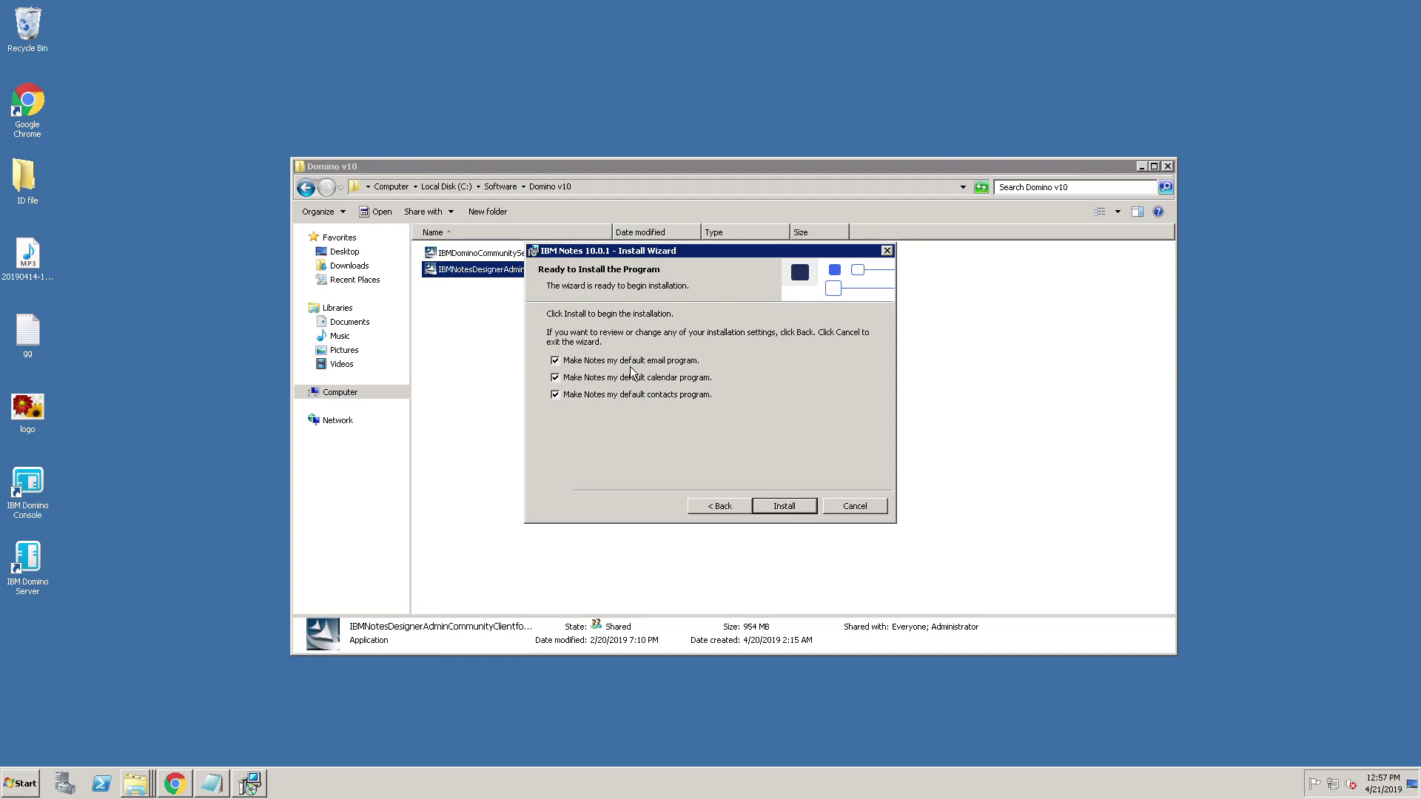
Step: Install IBM Notes 10.0.1 as the default email, calendar and contacts program, and close the completed wizard and installer folder
left_click(785, 515)
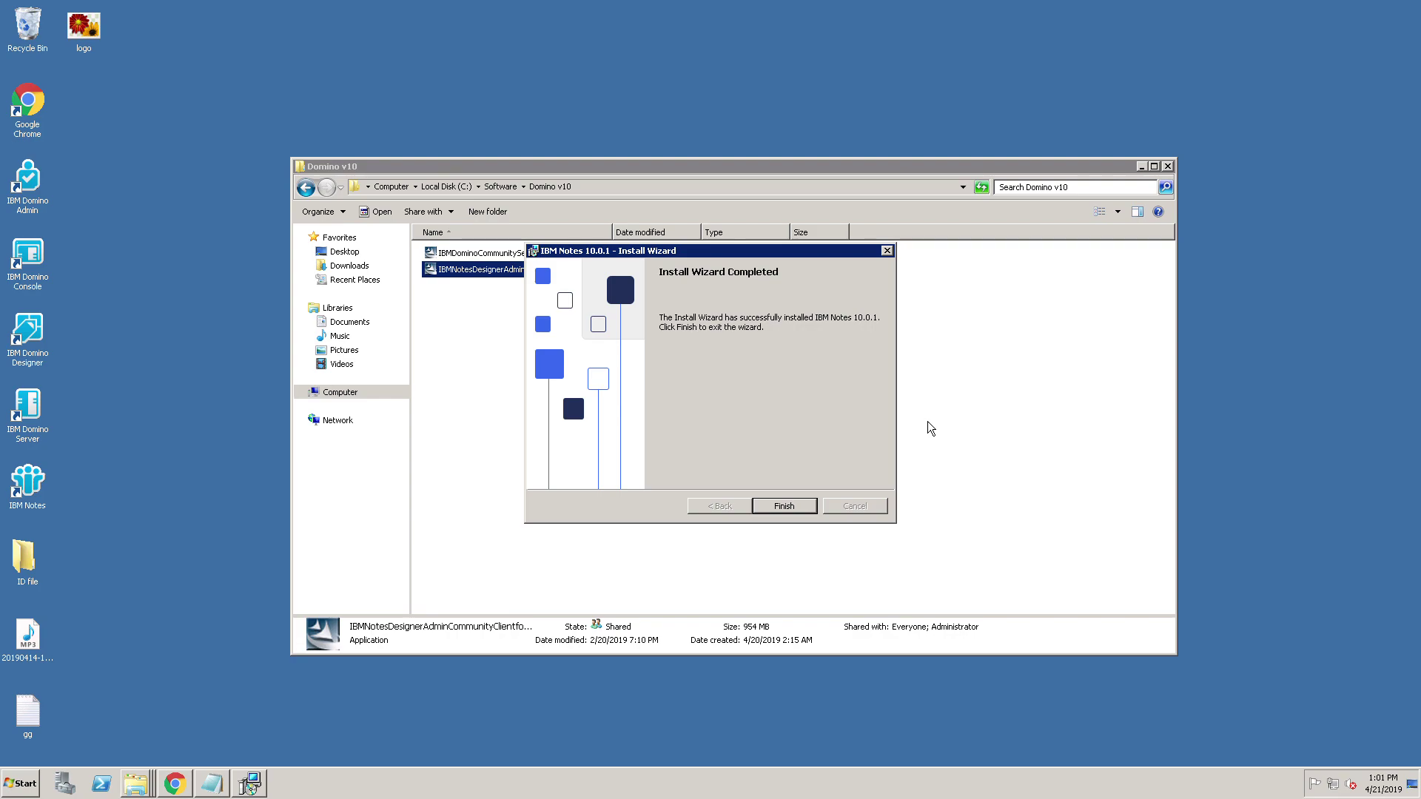
left_click(790, 511)
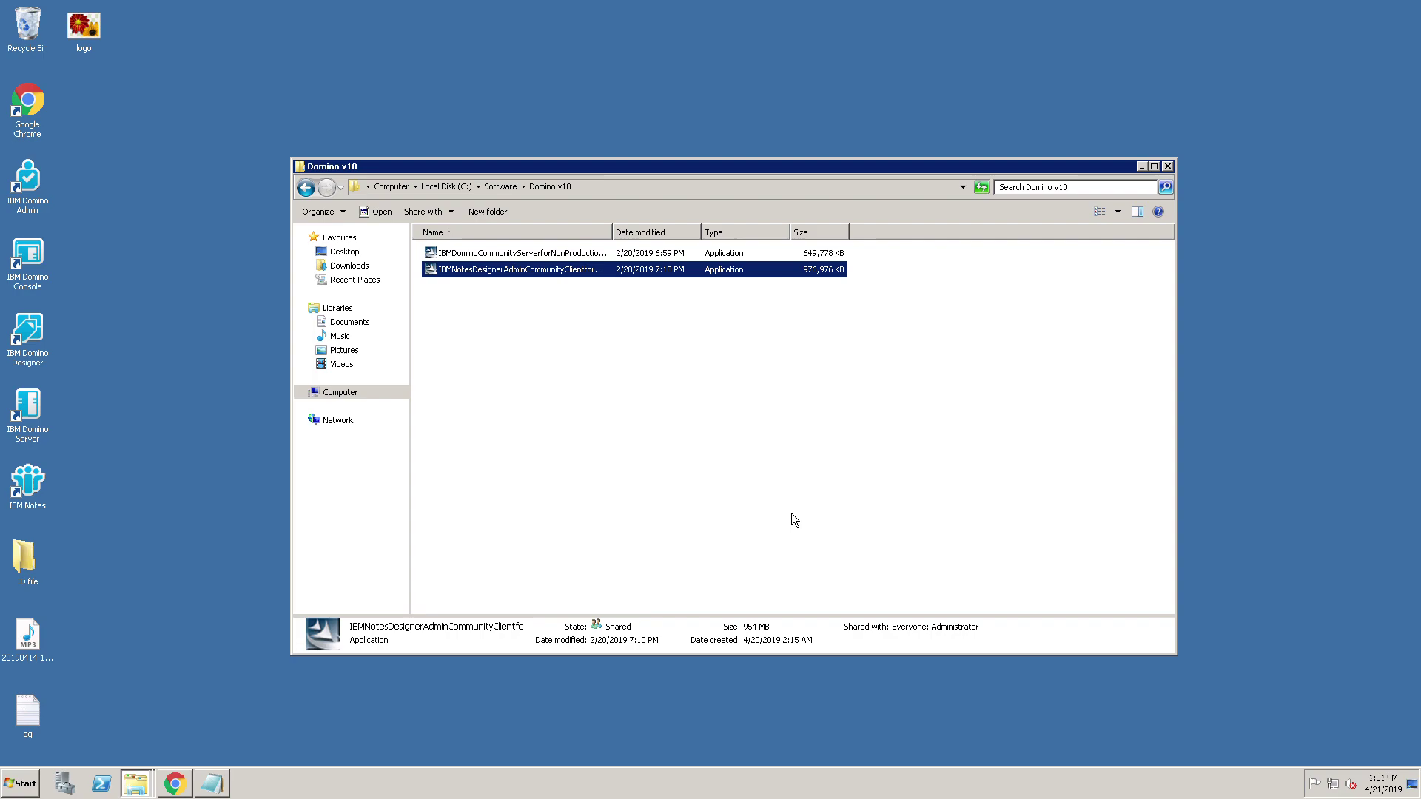
left_click(1173, 169)
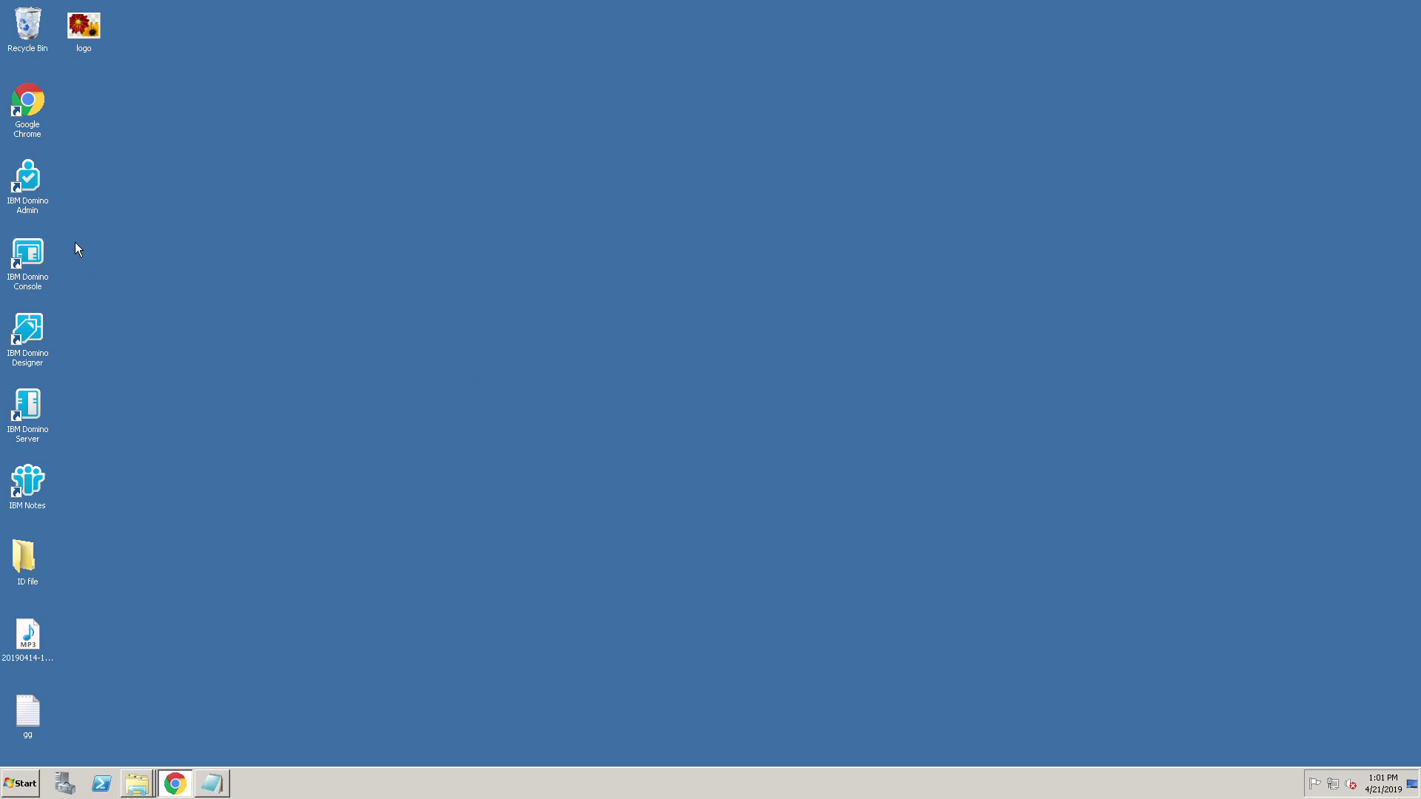
Step: Launch the IBM Notes client configuration and enter Administrator, copied from the gg text file, as the user's name
double_click(37, 491)
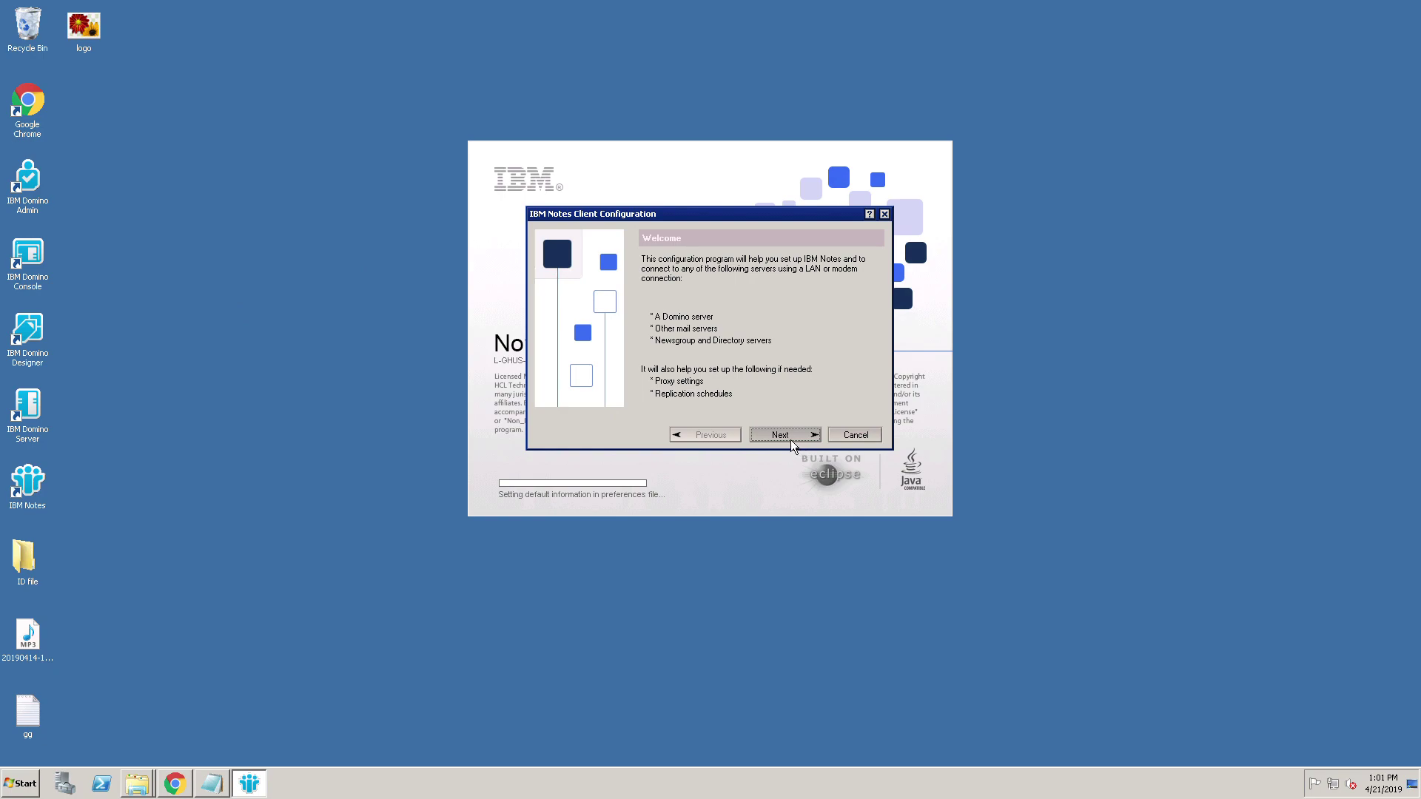
left_click(785, 436)
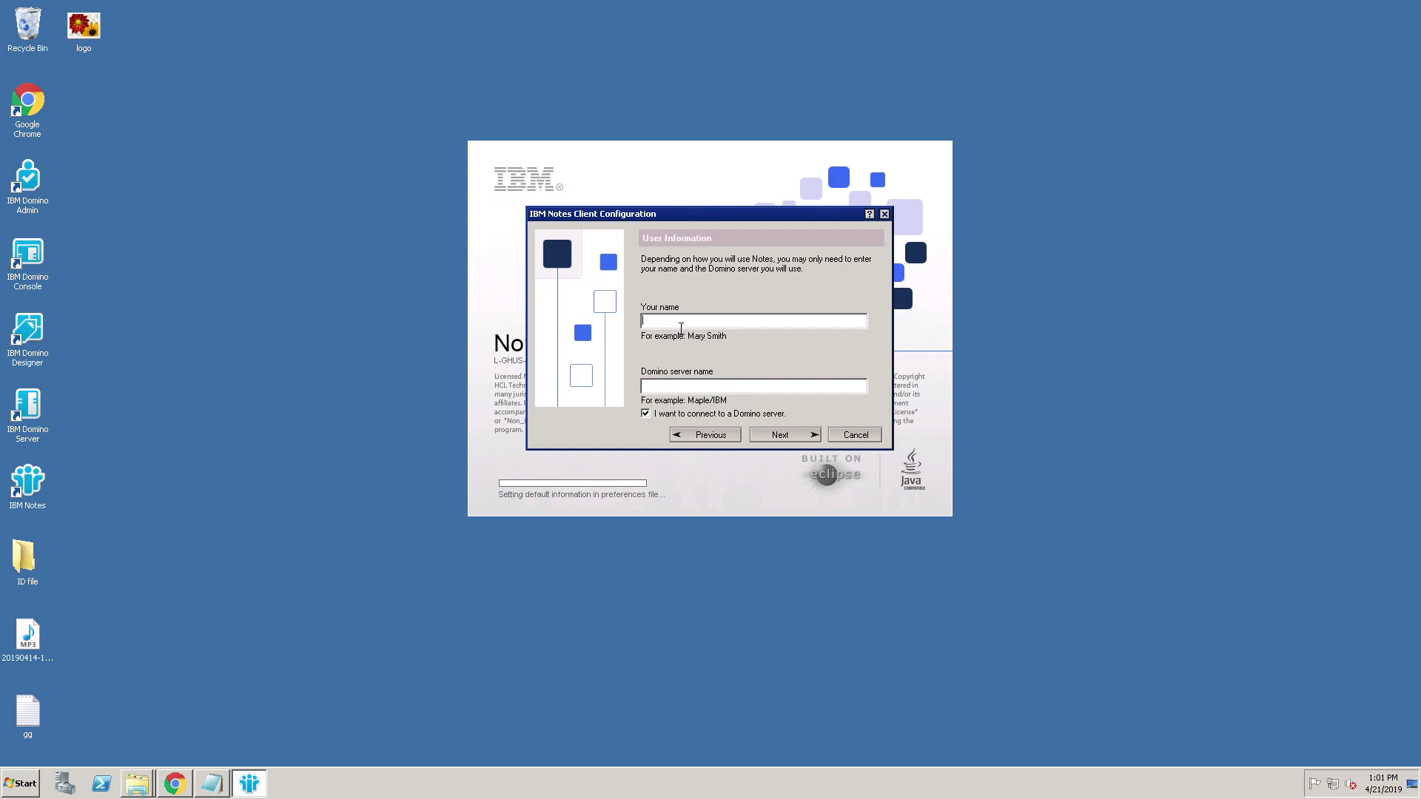
type("a")
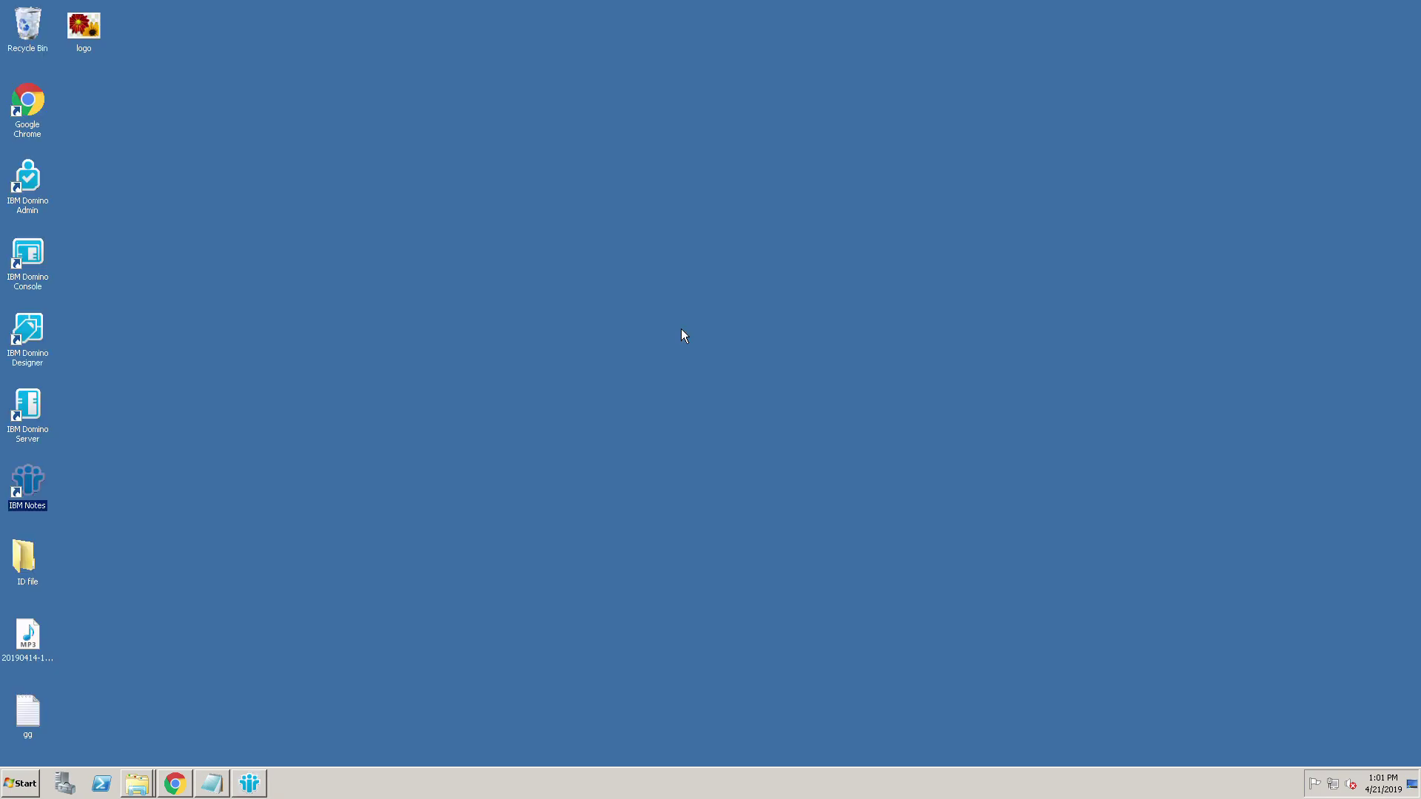
left_click(256, 789)
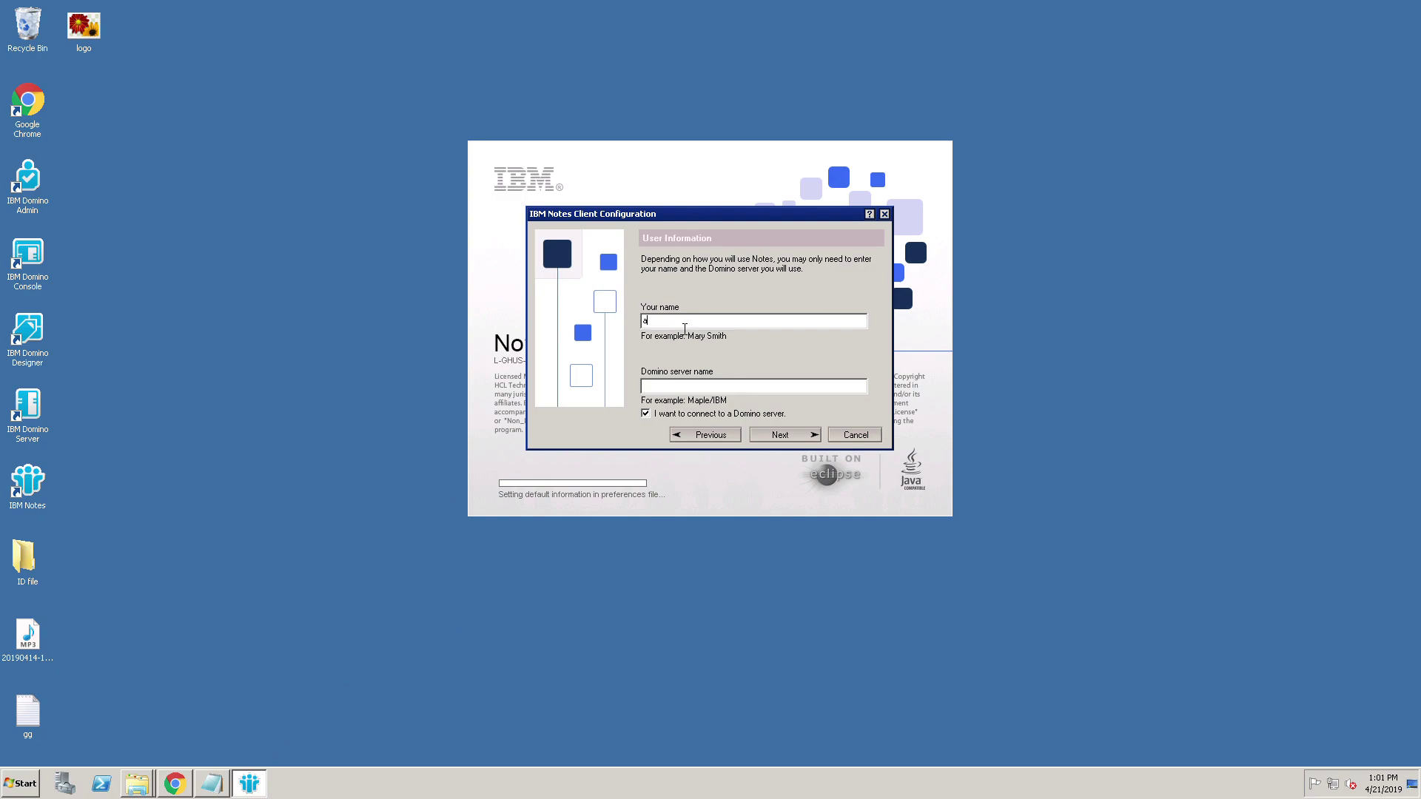
right_click(685, 329)
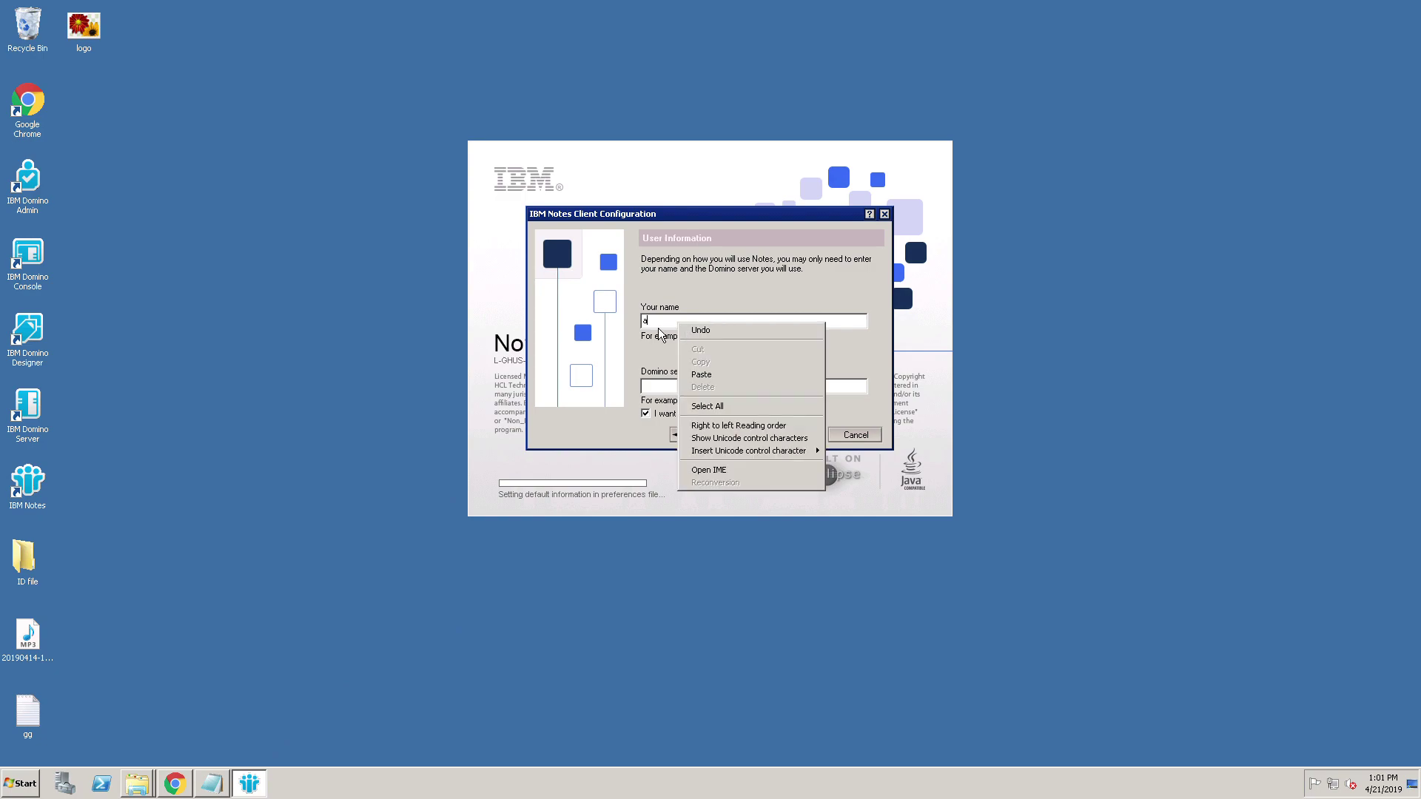
left_click(659, 323)
left_click(212, 784)
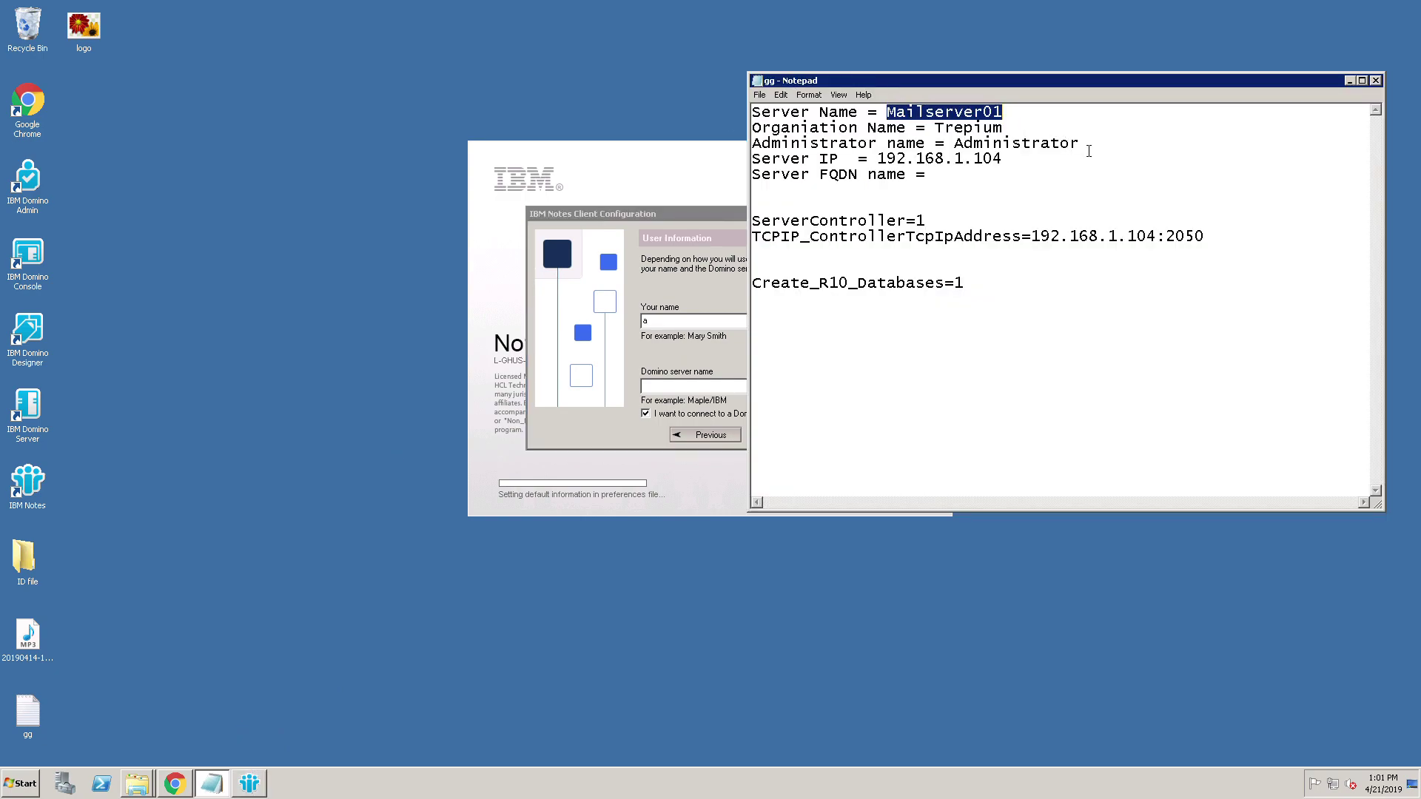
left_click_drag(1089, 151, 958, 151)
key("ctrl+c")
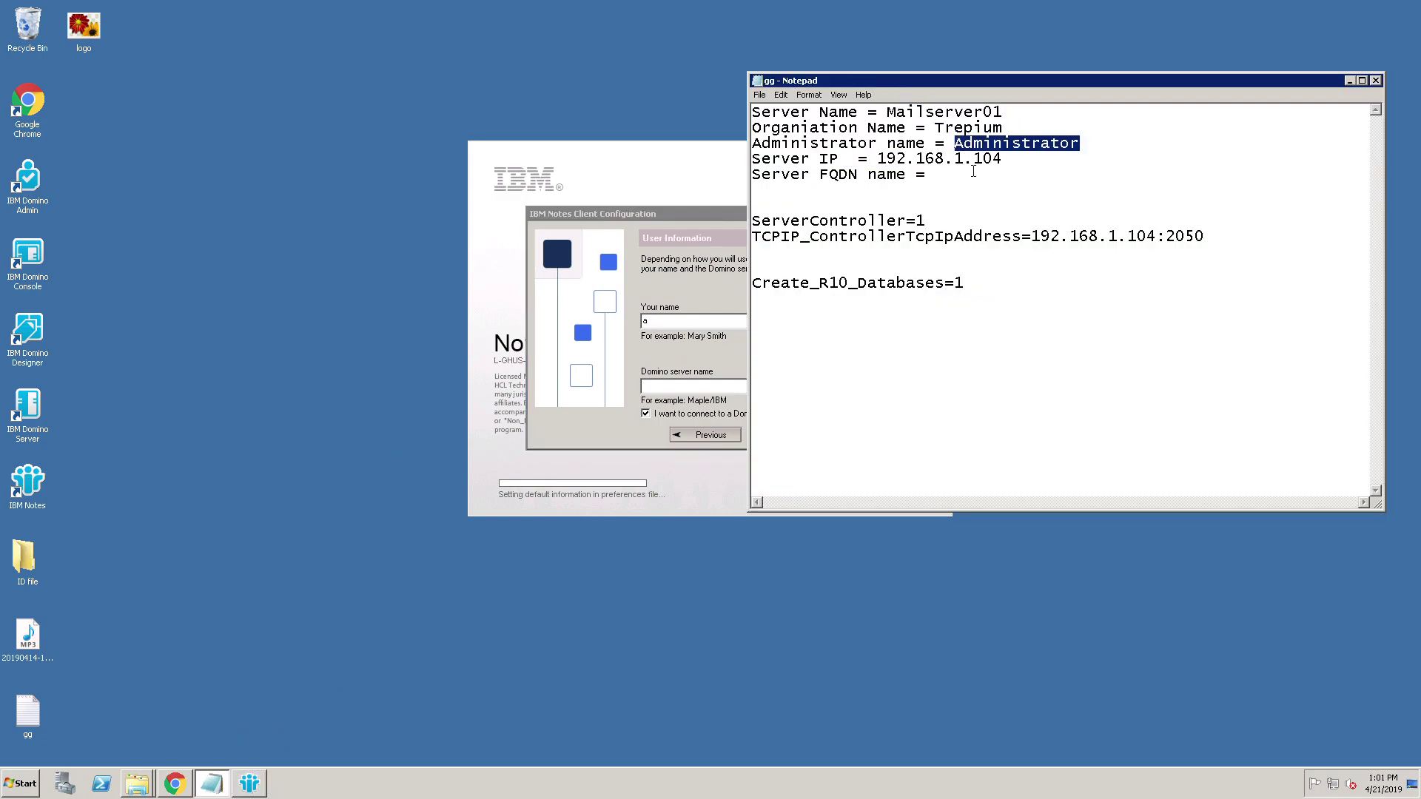
left_click(729, 320)
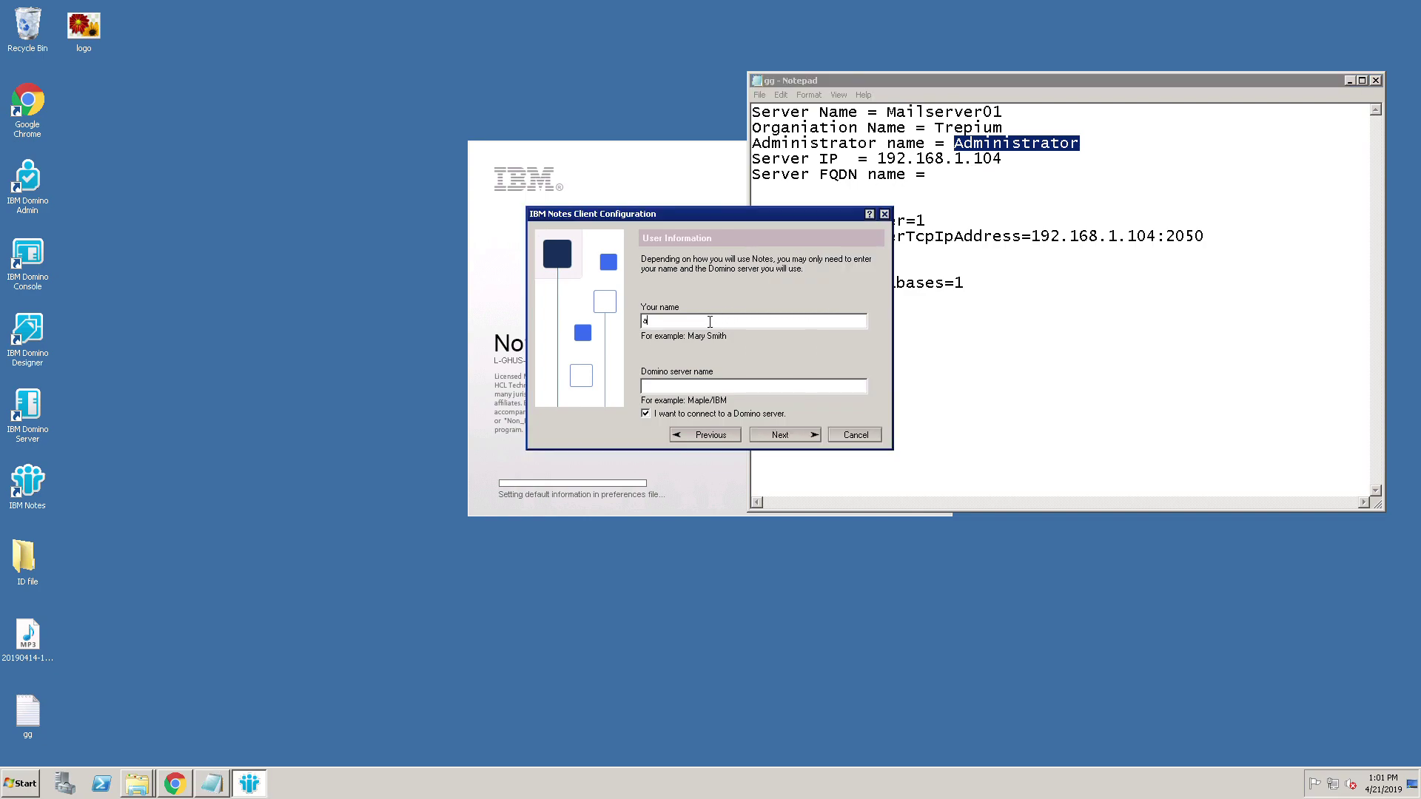
type("a")
key("BackSpace")
key("ctrl+v")
Step: Copy Mailserver01 from the gg text file into the Domino server name and submit the user information
left_click_drag(1004, 113, 899, 126)
key("ctrl+c")
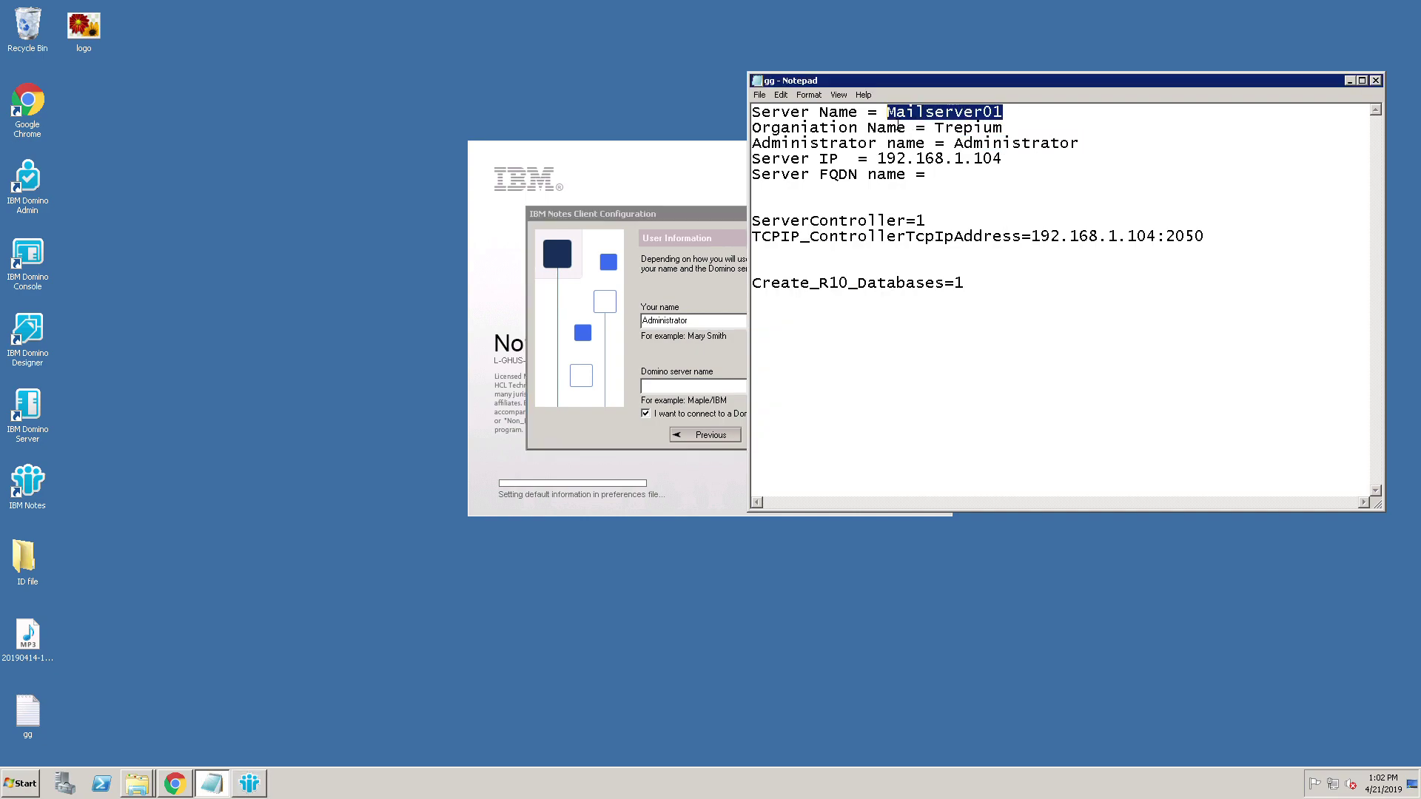
left_click(674, 388)
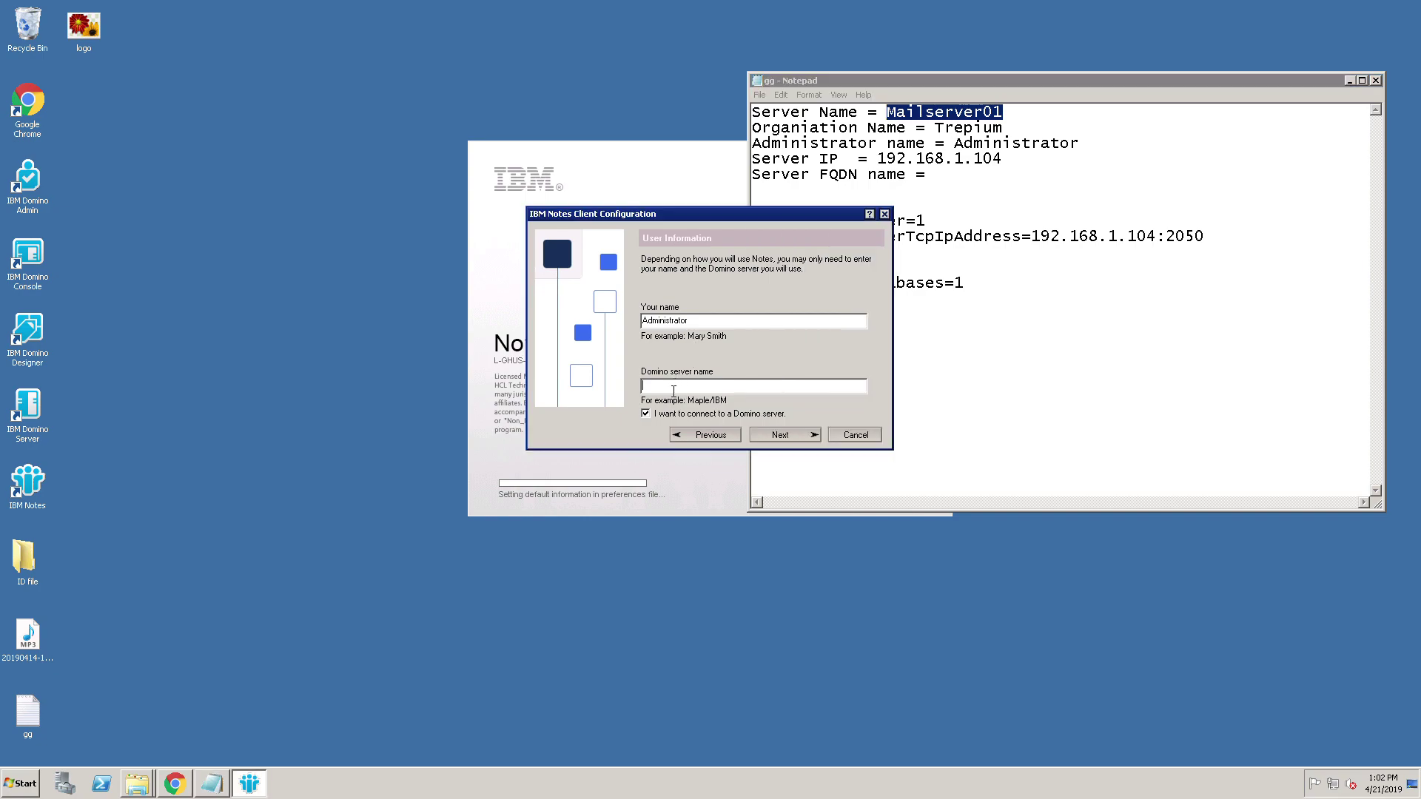
key("ctrl+v")
left_click(800, 437)
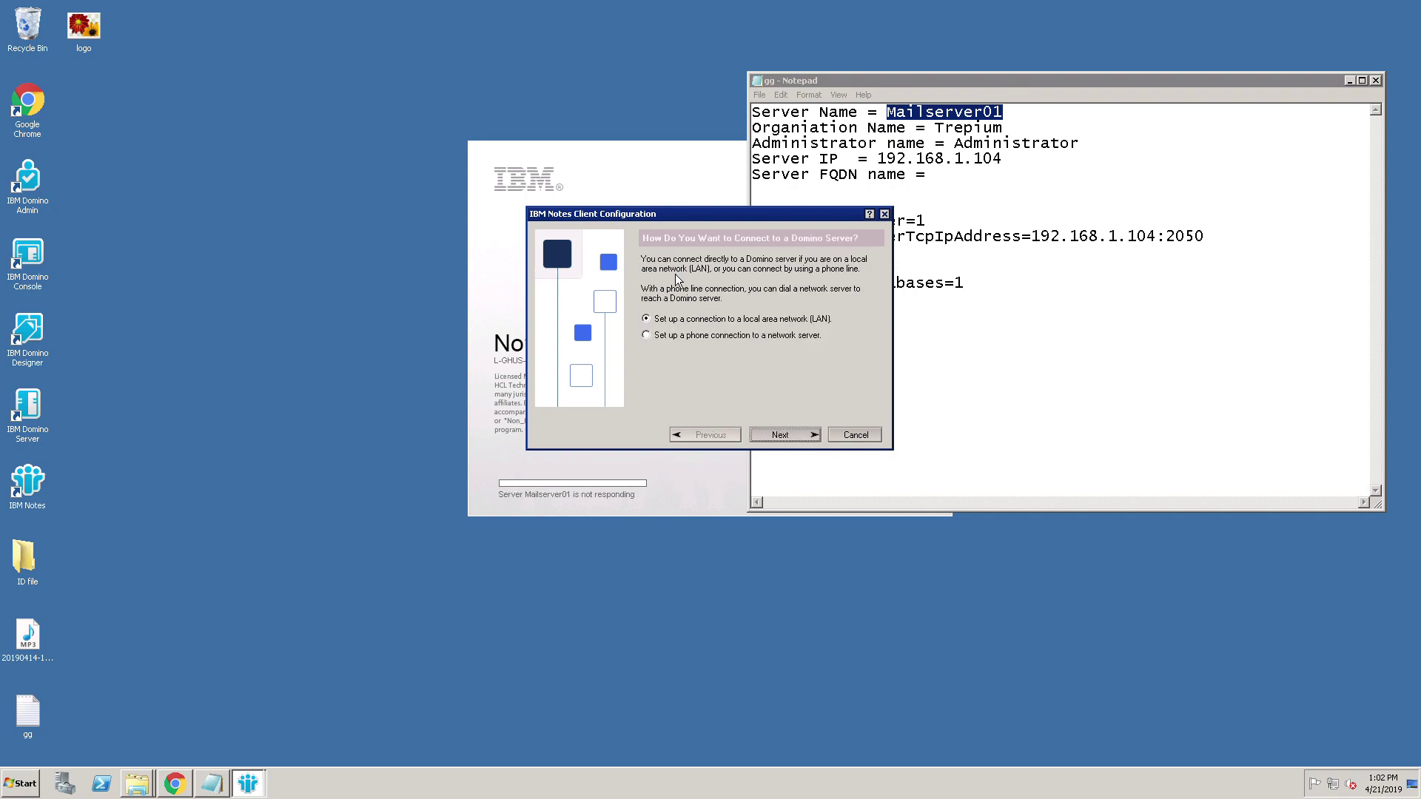
Step: Start IBM Domino Server as a Windows service and minimize its console once the server tasks are running
left_click(654, 343)
left_click(40, 420)
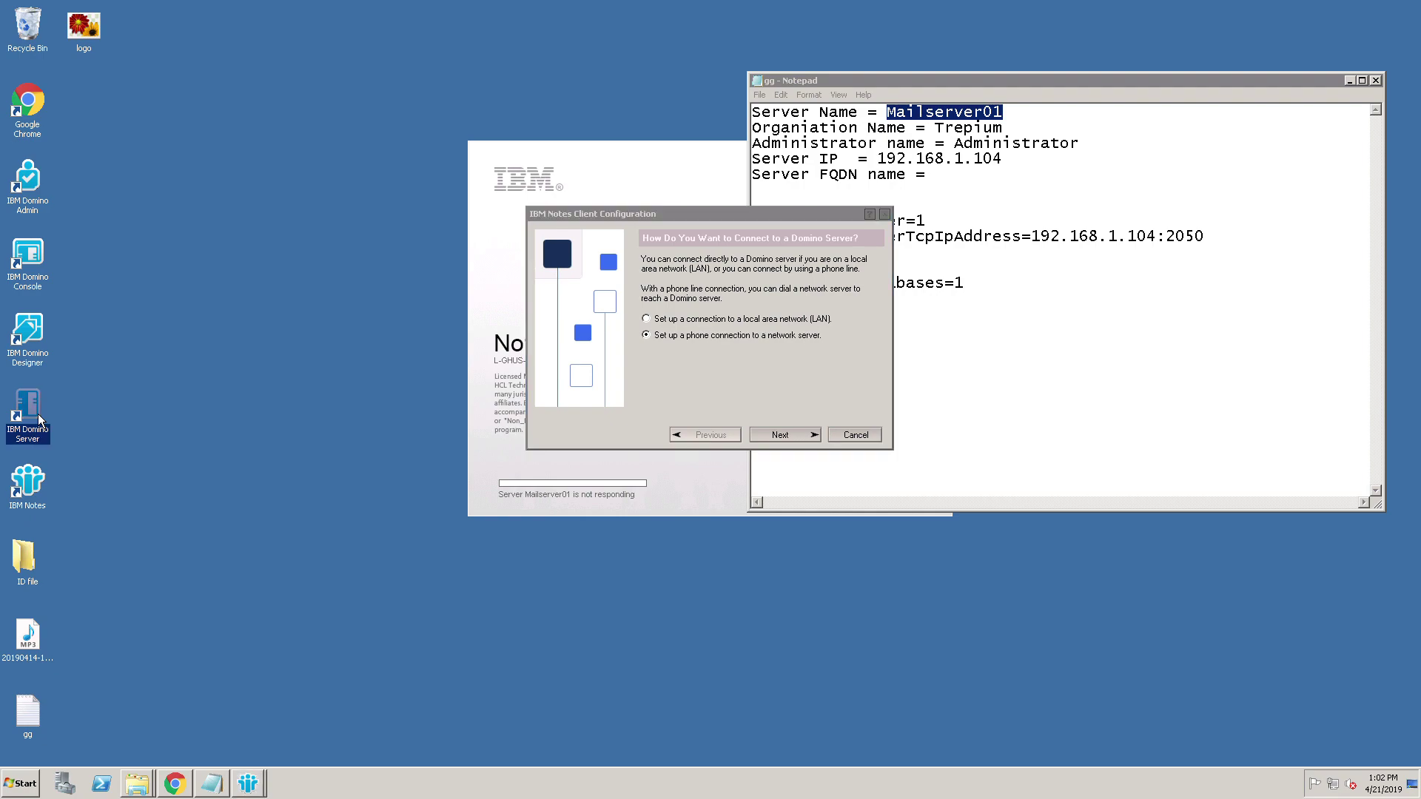
right_click(41, 420)
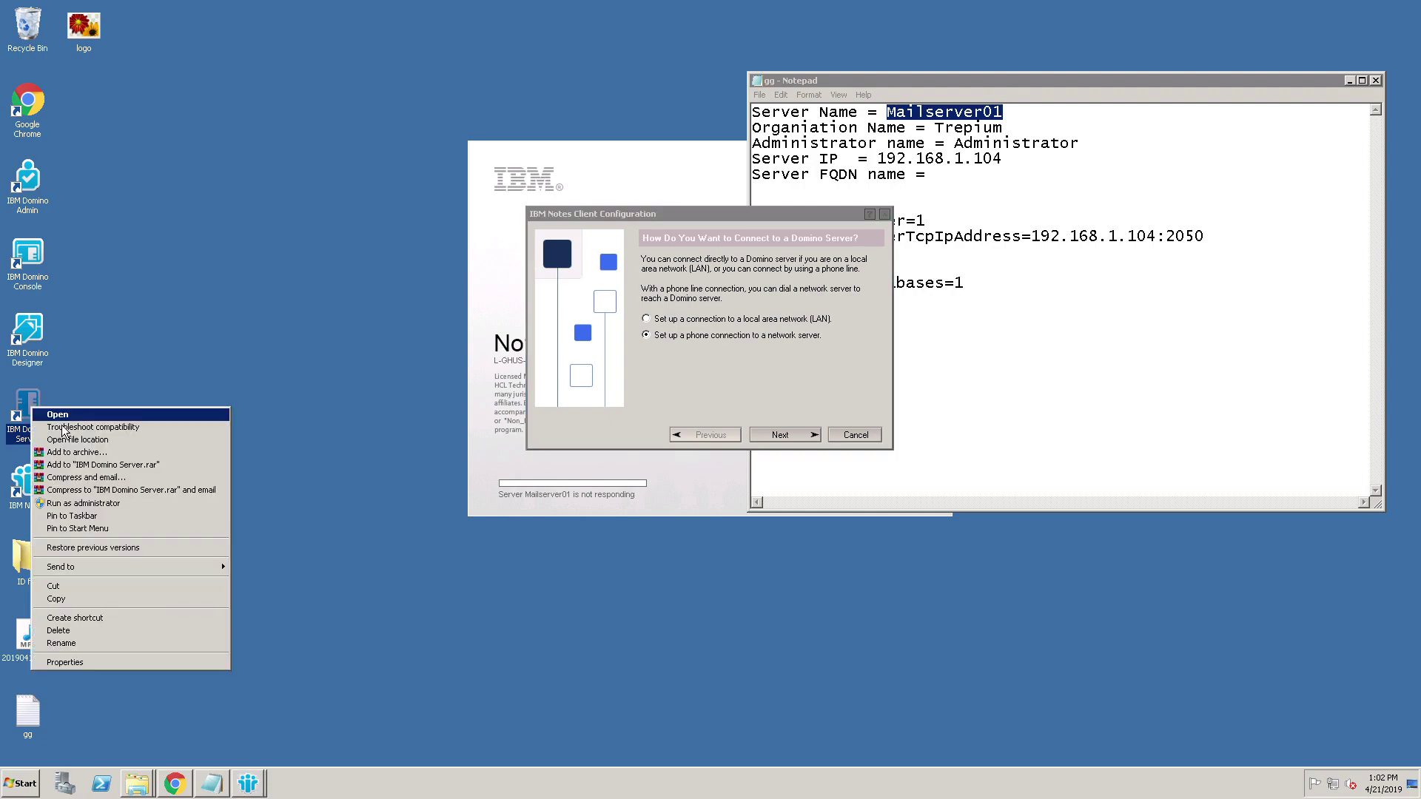
left_click(59, 415)
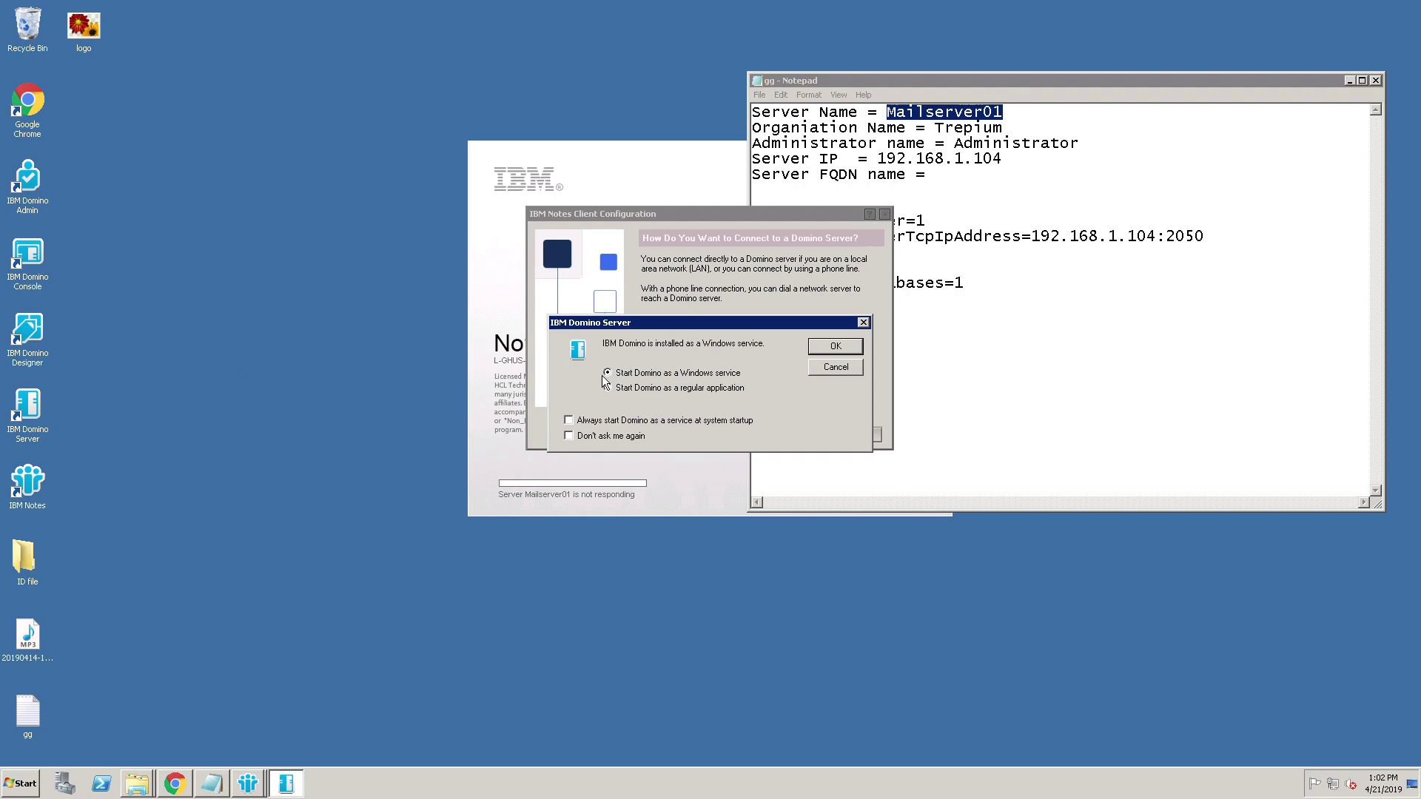
left_click(840, 348)
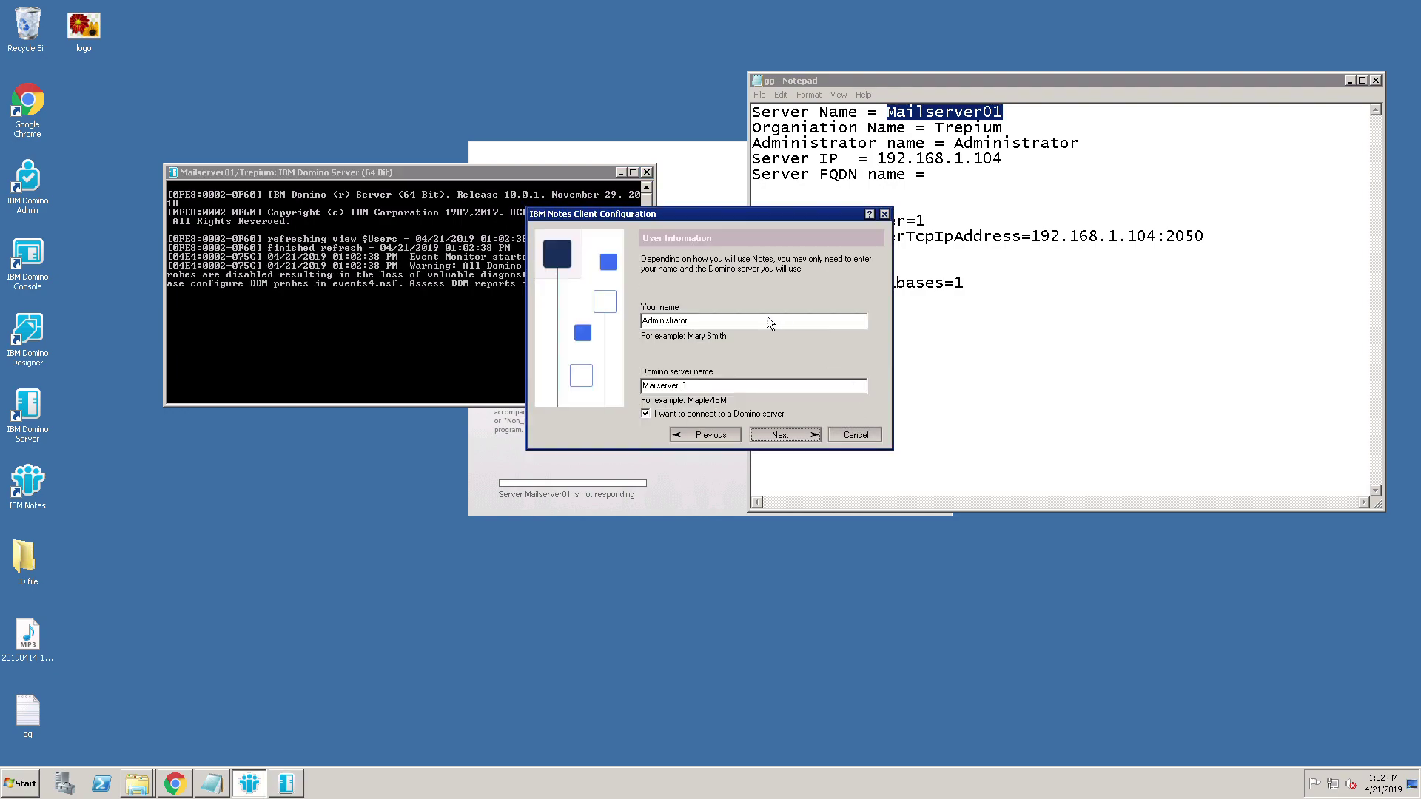
left_click(435, 185)
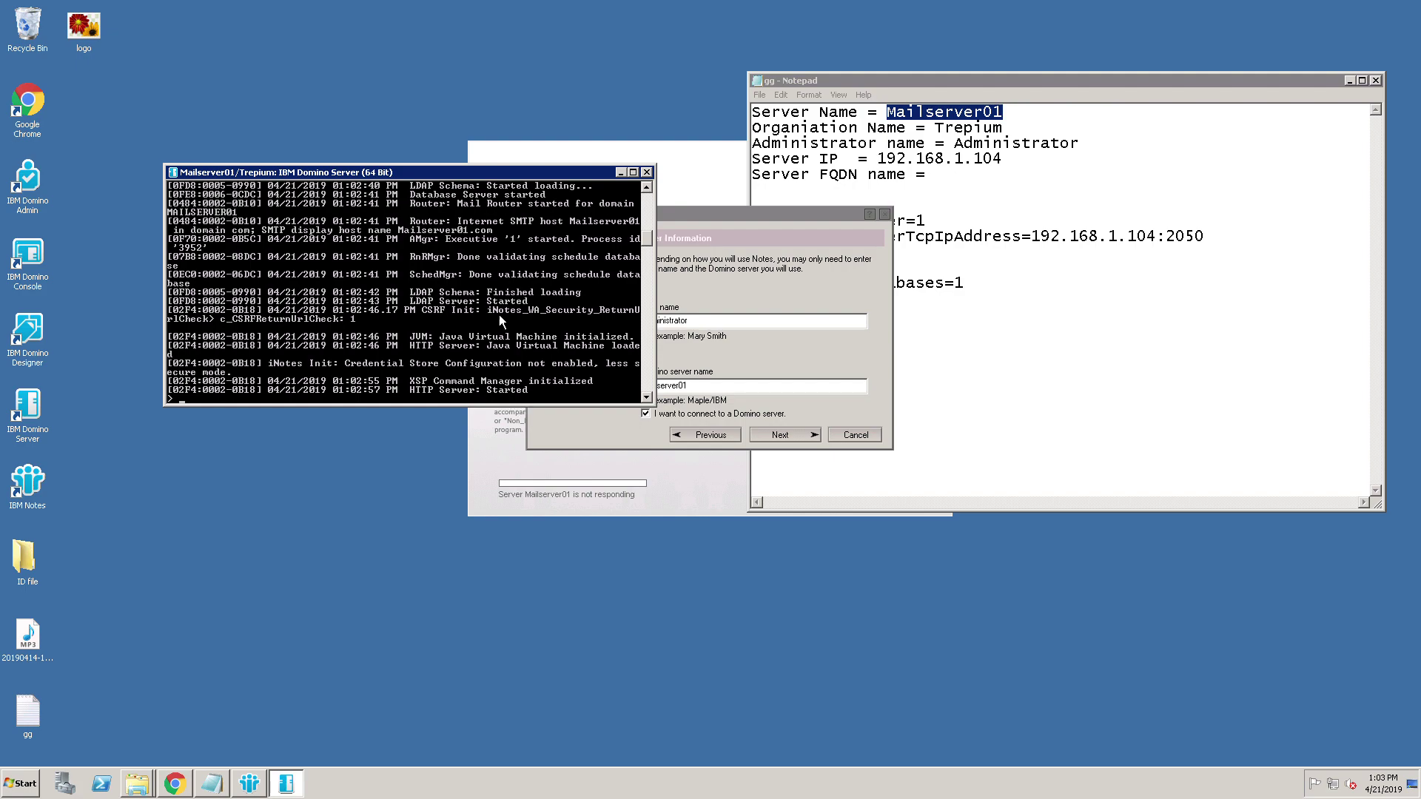
left_click(626, 180)
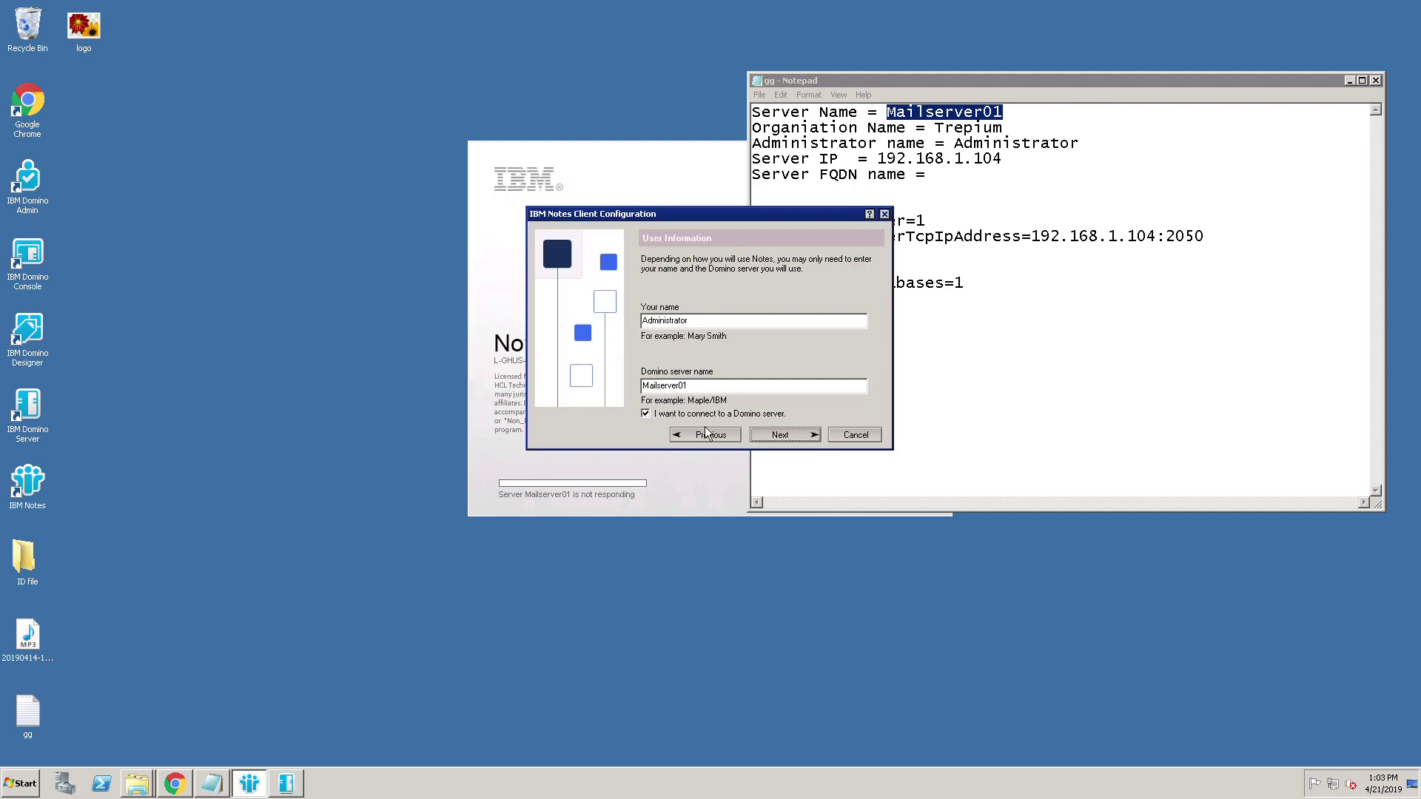
Step: Connect to the Domino server with the administrator account's password and complete the client configuration without any additional services
left_click(786, 440)
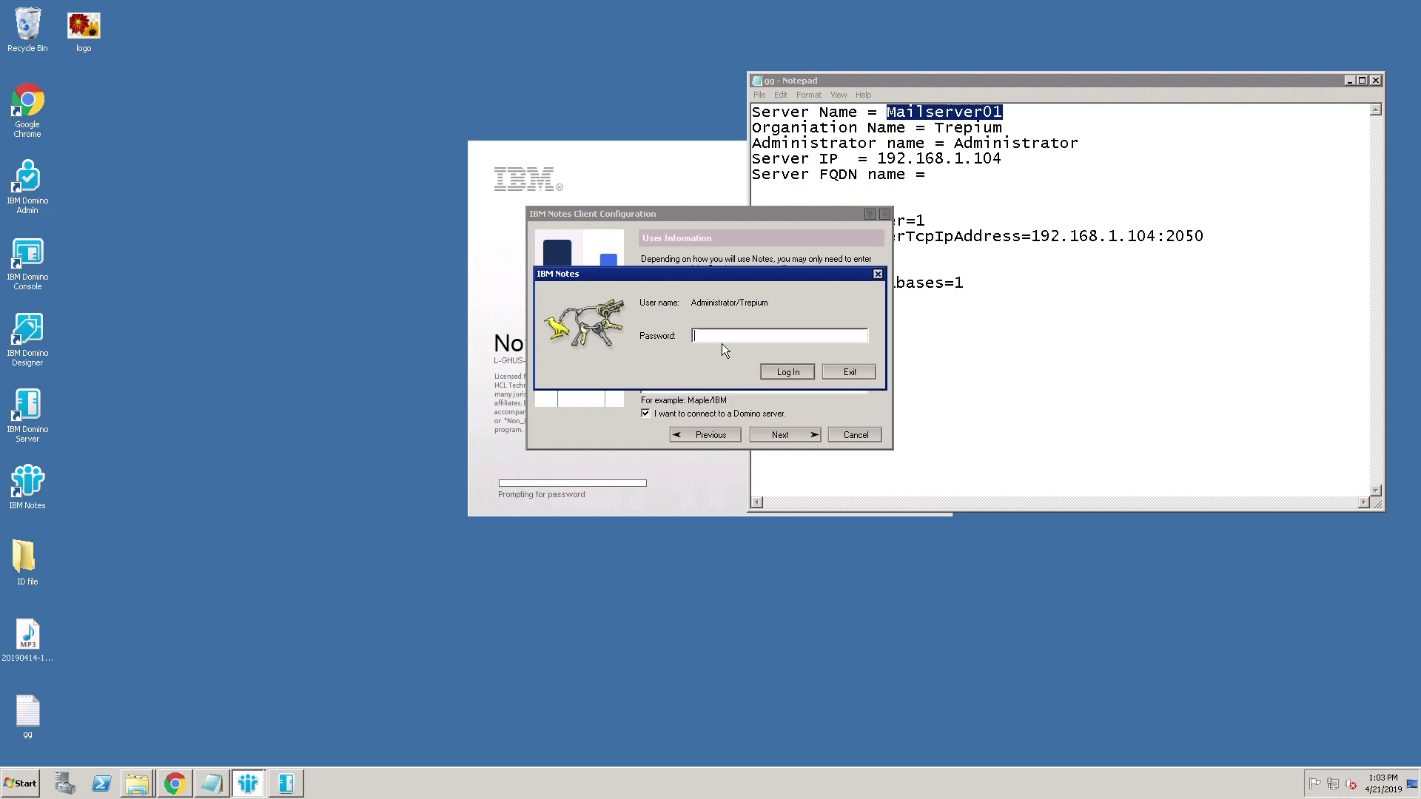
type("xxxxxxxx")
key("Return")
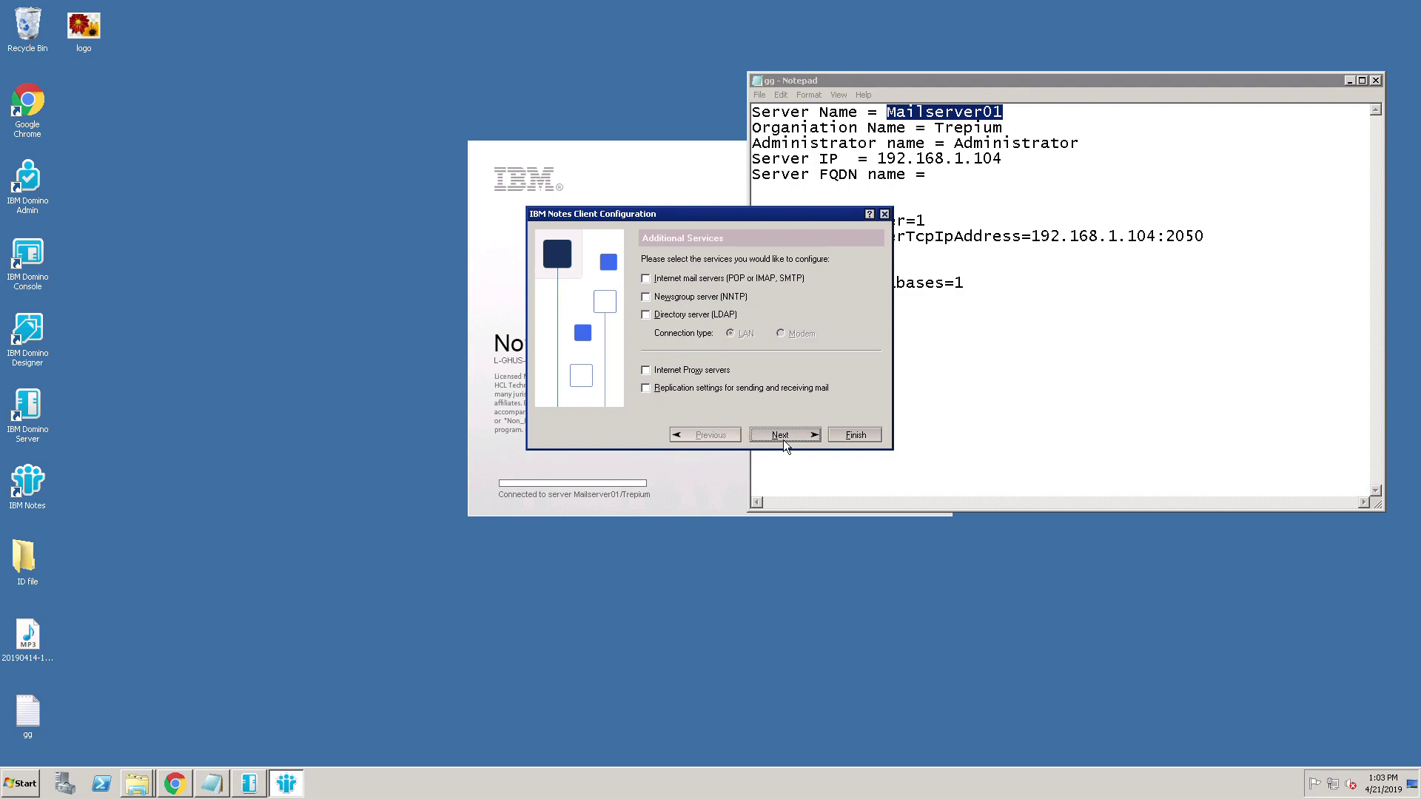
left_click(791, 437)
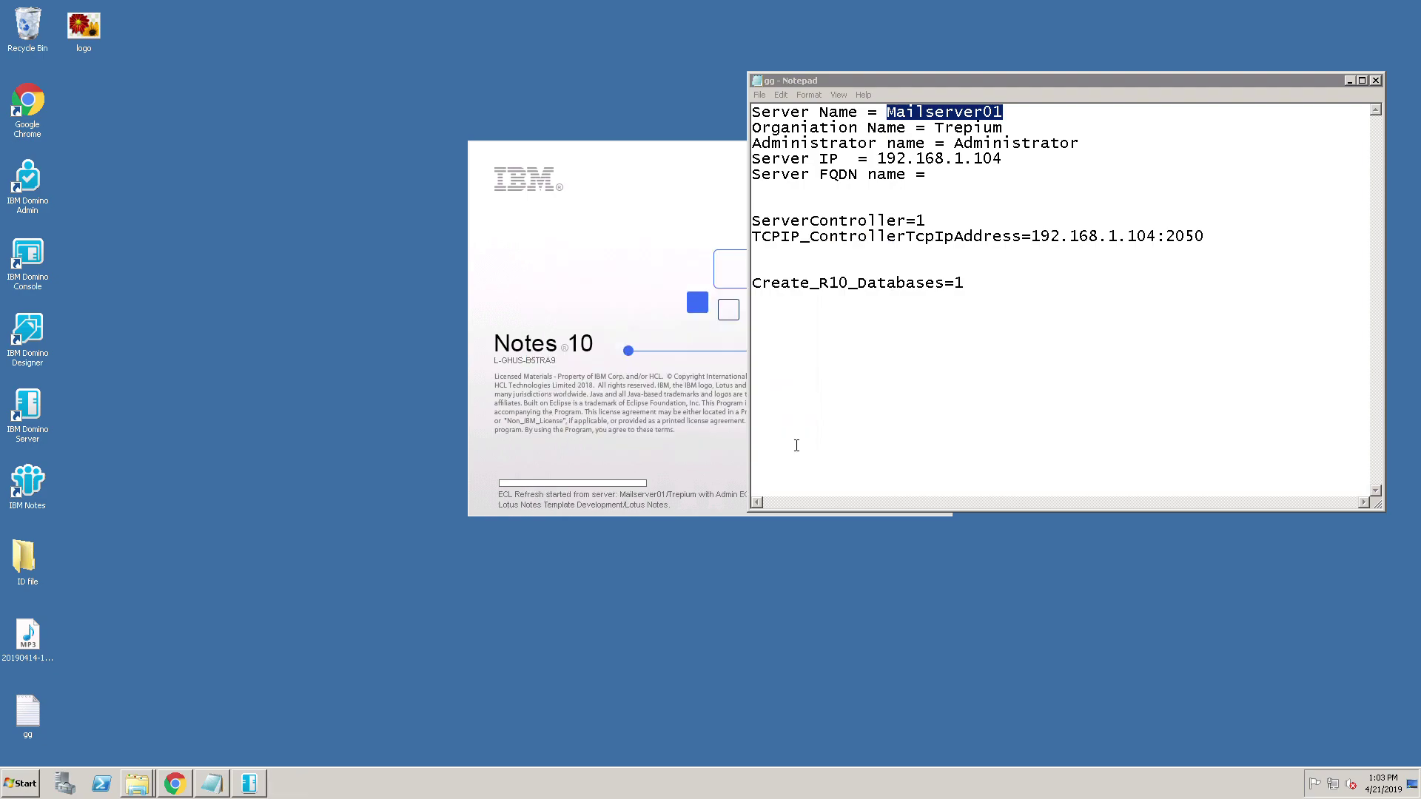
left_click(1352, 82)
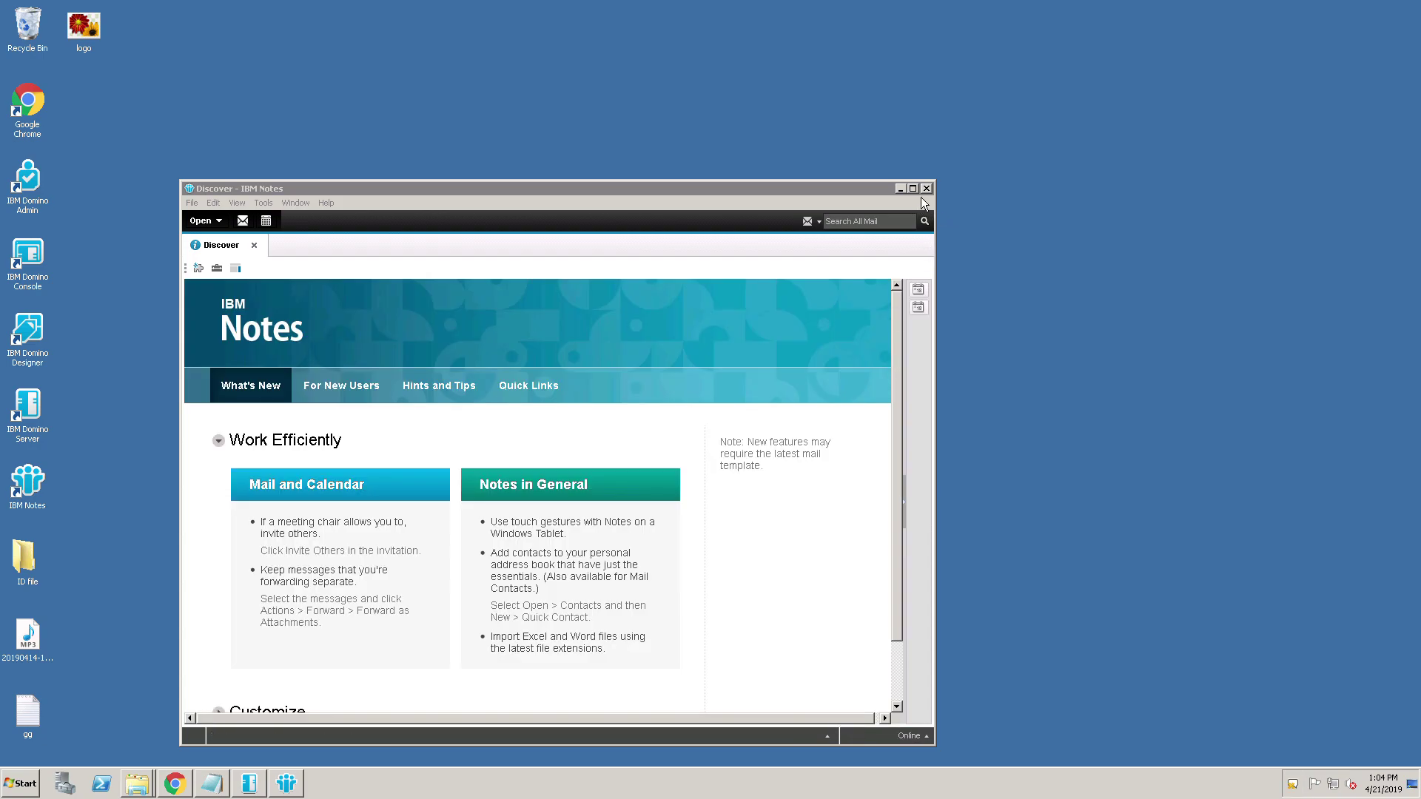
Step: Maximize the Notes client and open the Administrator mail database on Mailserver01 from the Workspace
left_click(912, 188)
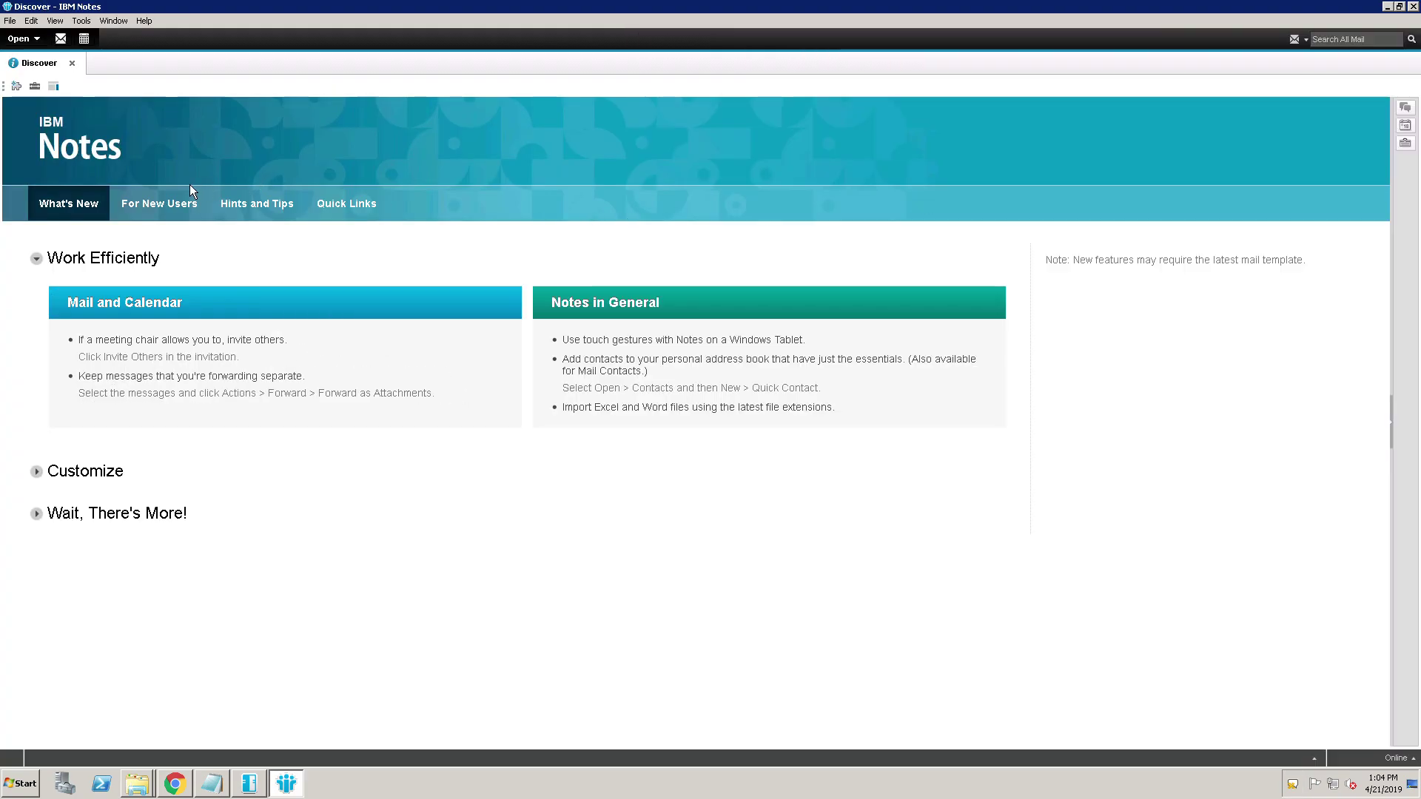
left_click(34, 41)
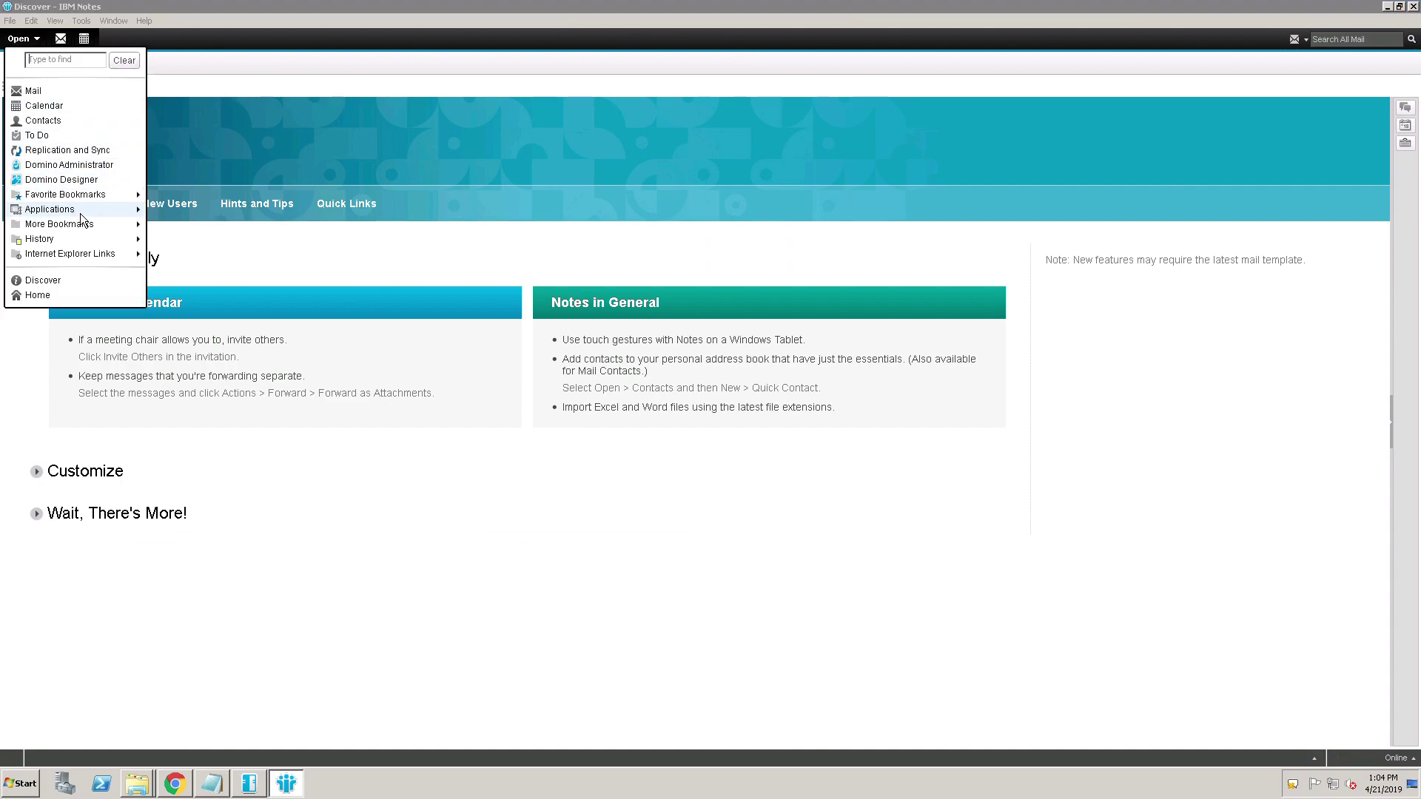
mouse_move(139, 214)
left_click(185, 229)
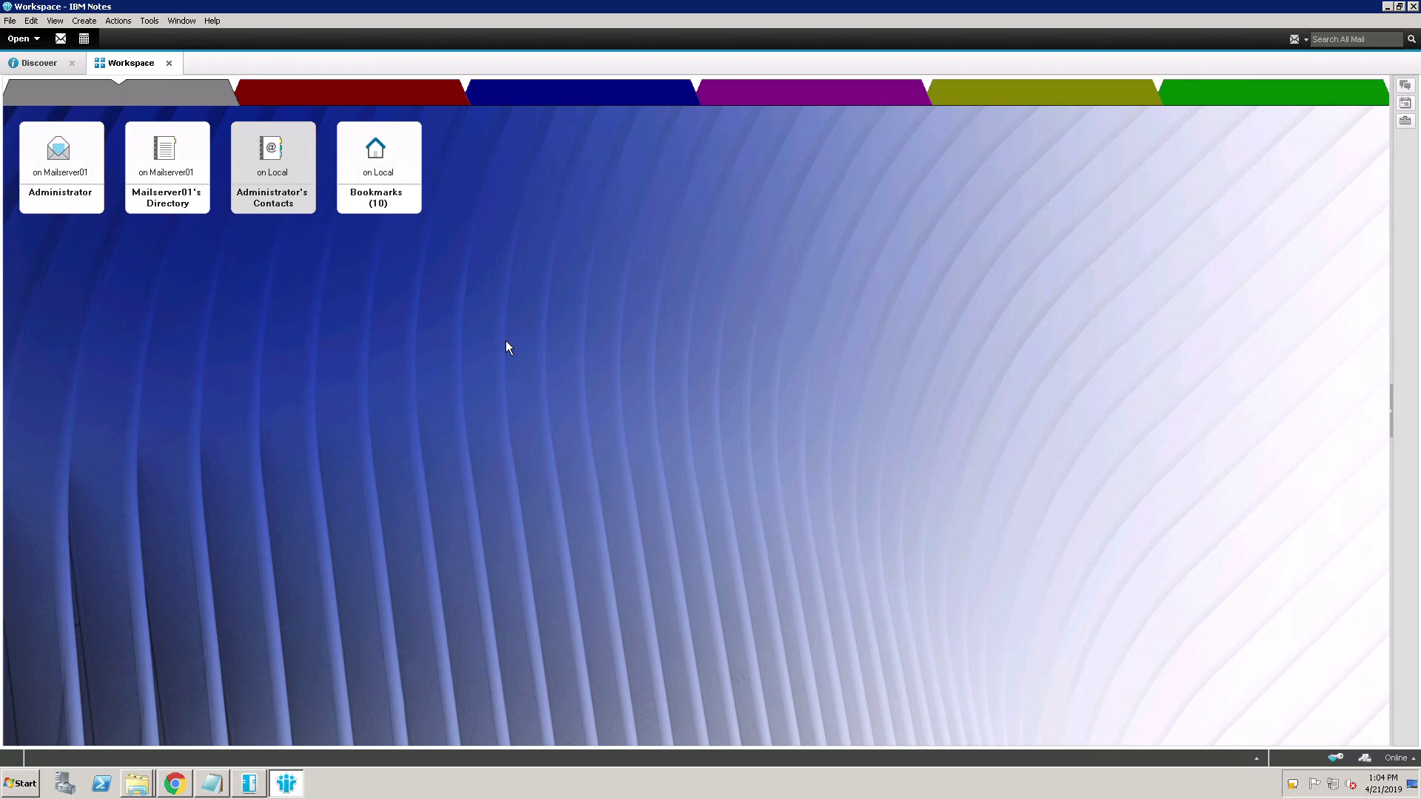
left_click(71, 181)
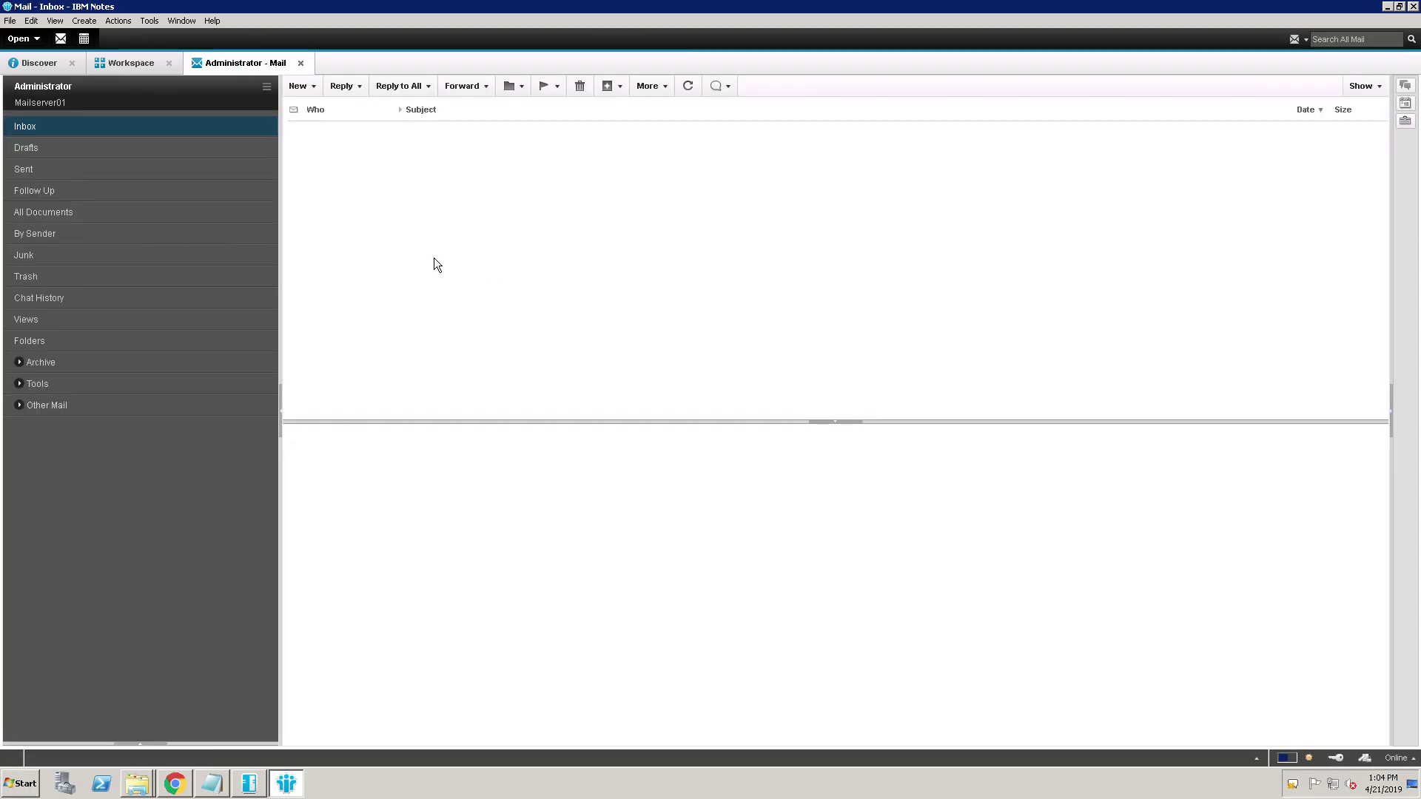
Step: Create a new mail message addressed to Administrator/Trepium, using the administrator name from the gg text file
left_click(300, 88)
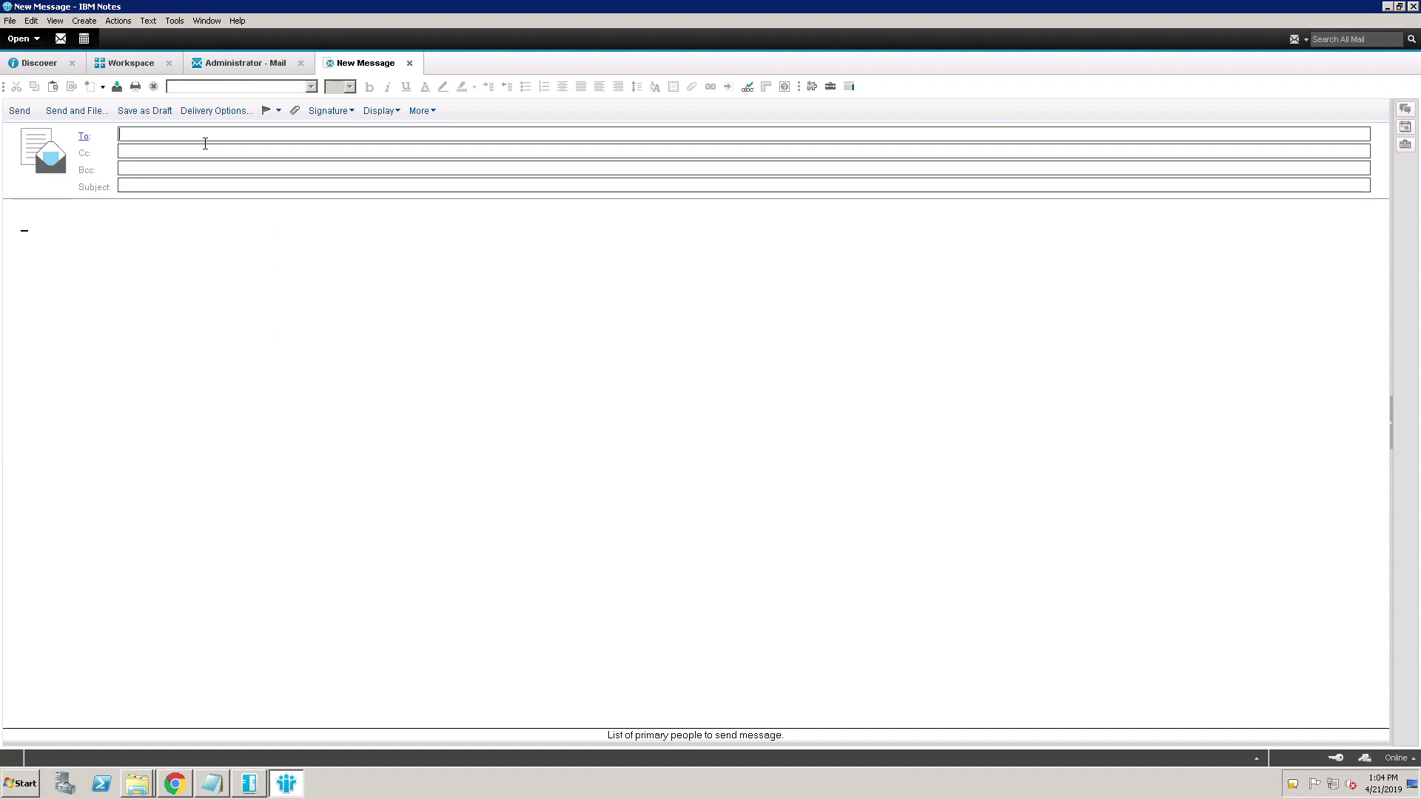
type("a")
key("super+d")
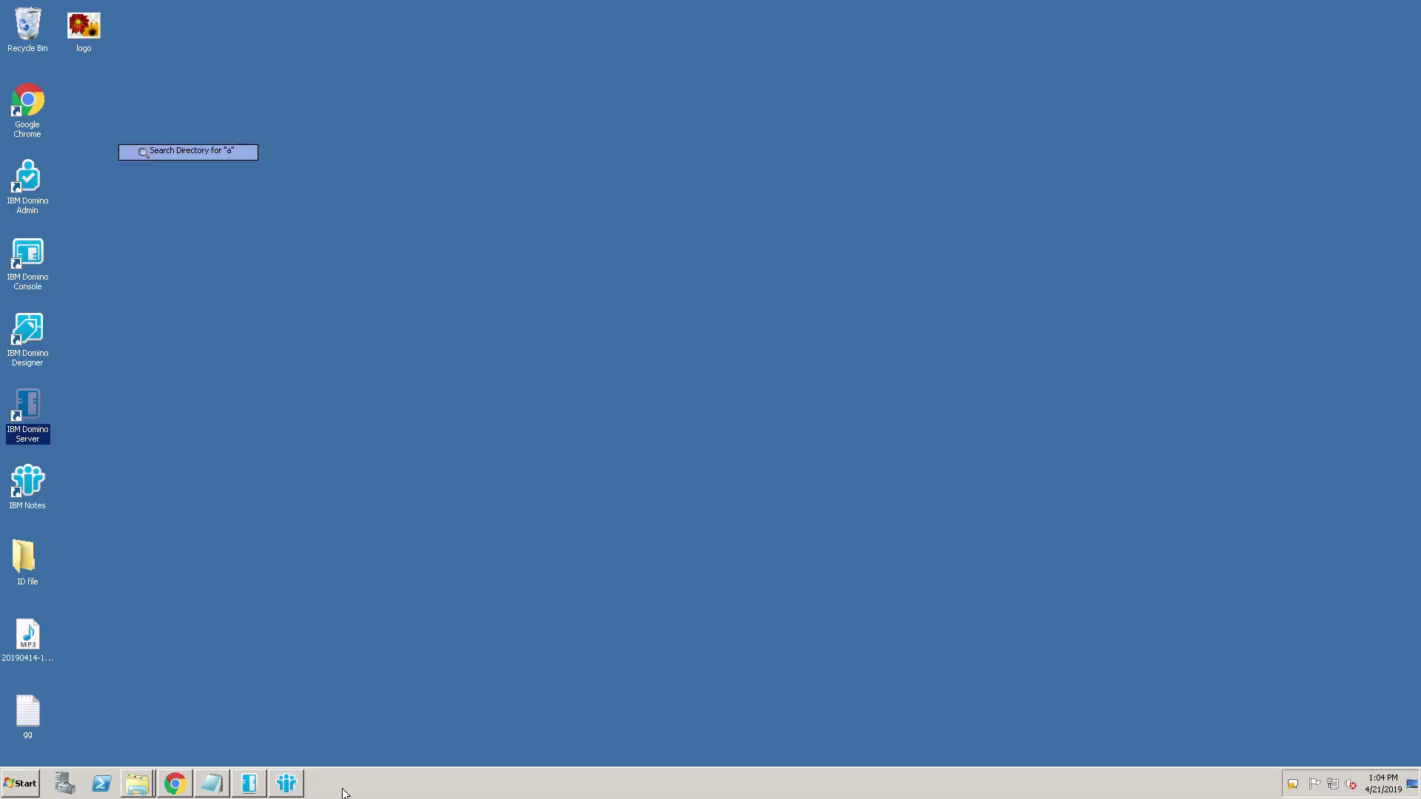
left_click(286, 783)
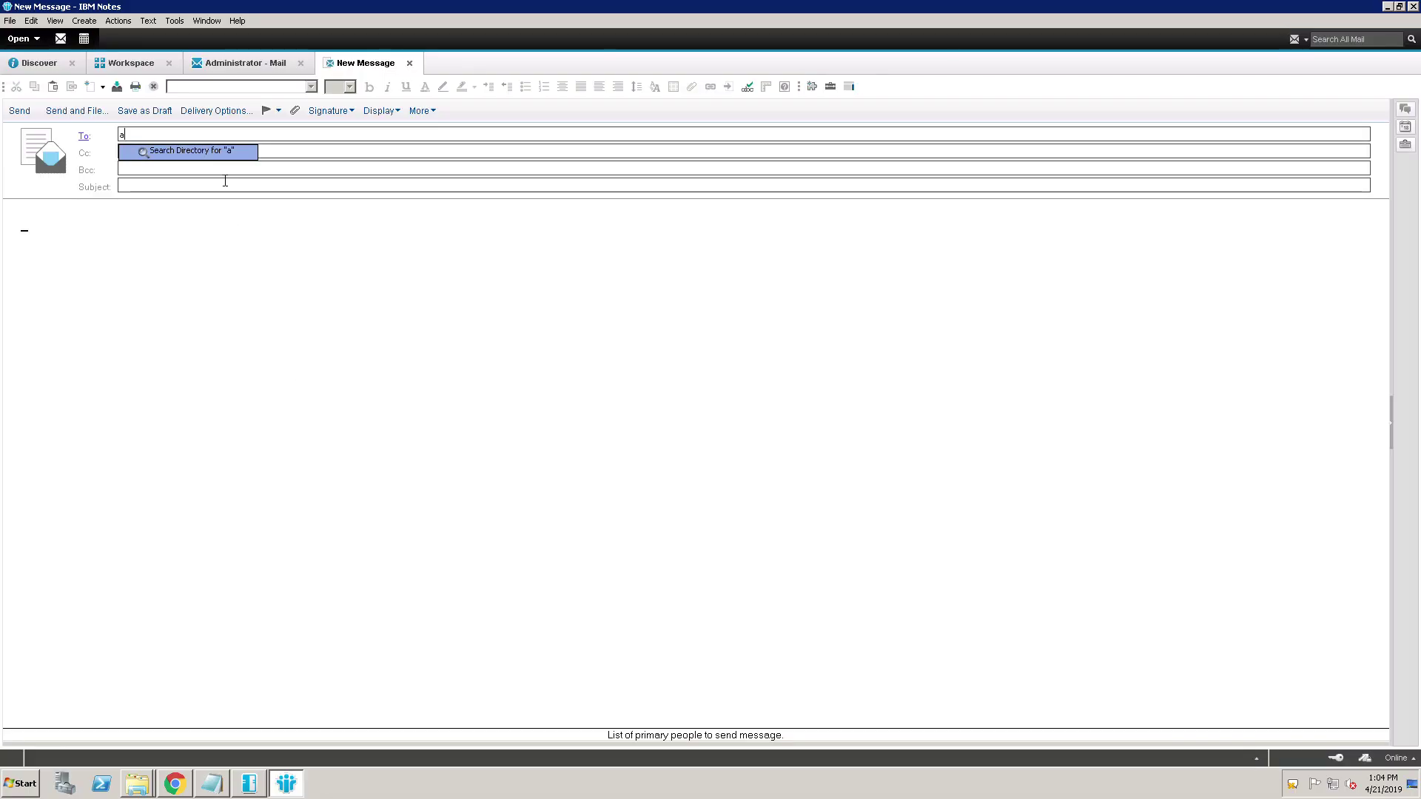
left_click(227, 795)
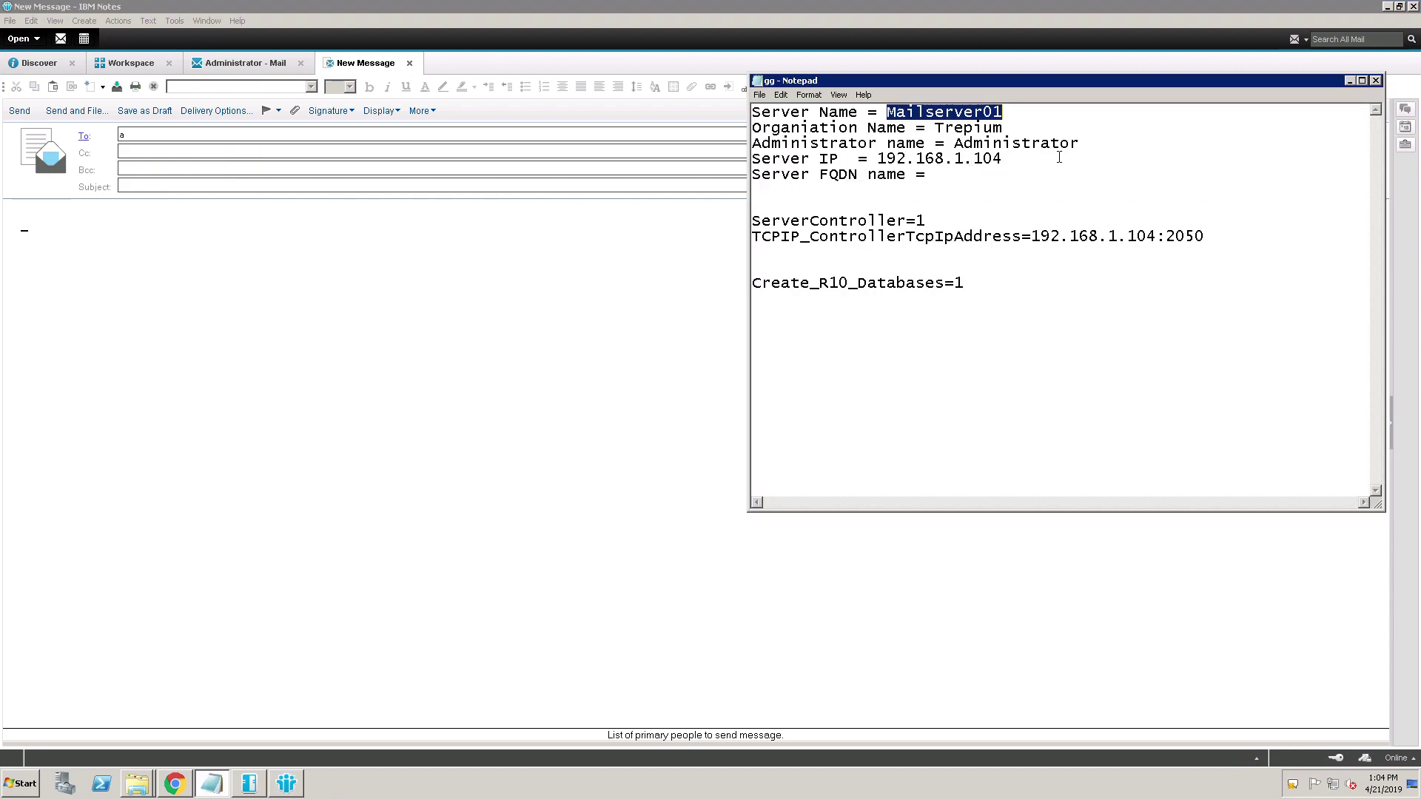
left_click(1082, 149)
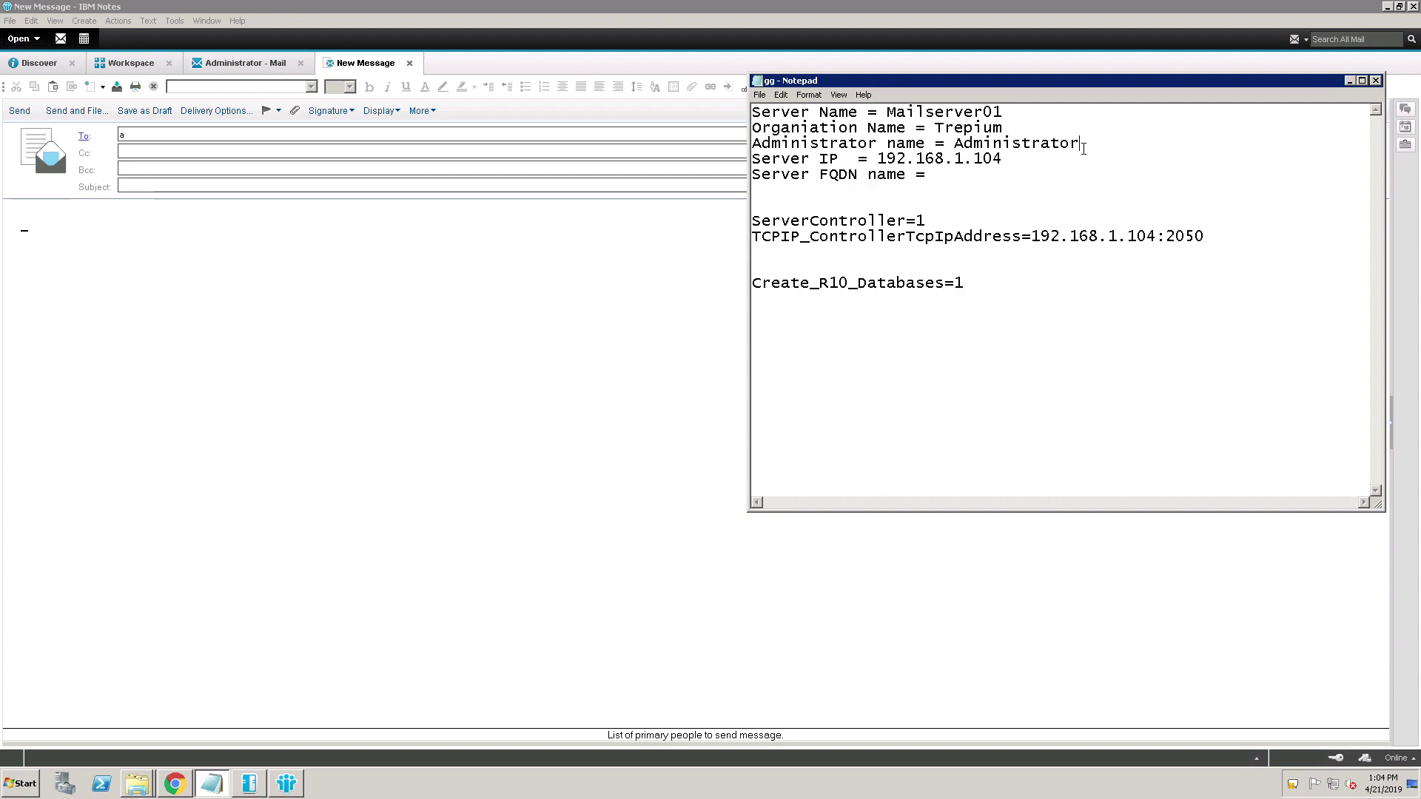
left_click_drag(1083, 149, 959, 158)
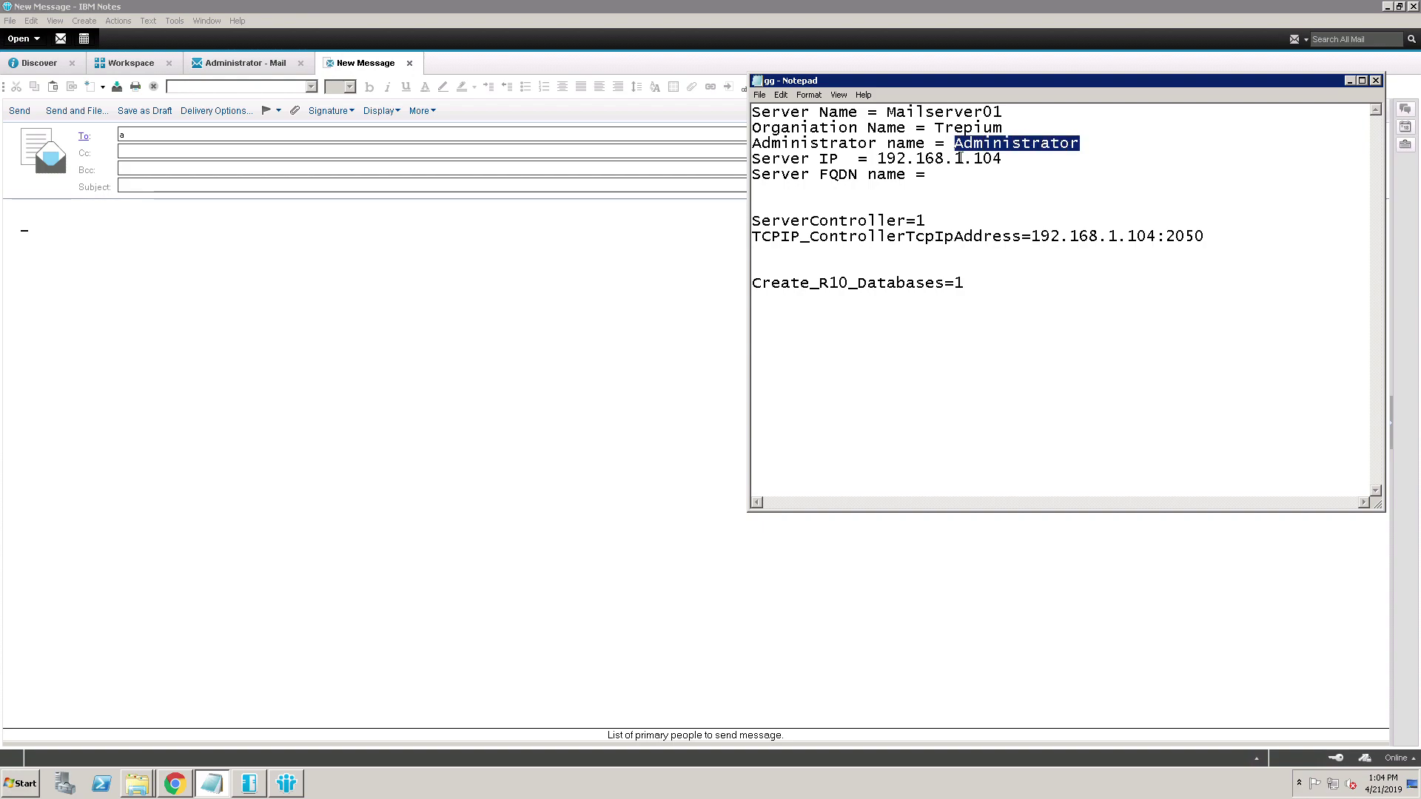
left_click(1350, 80)
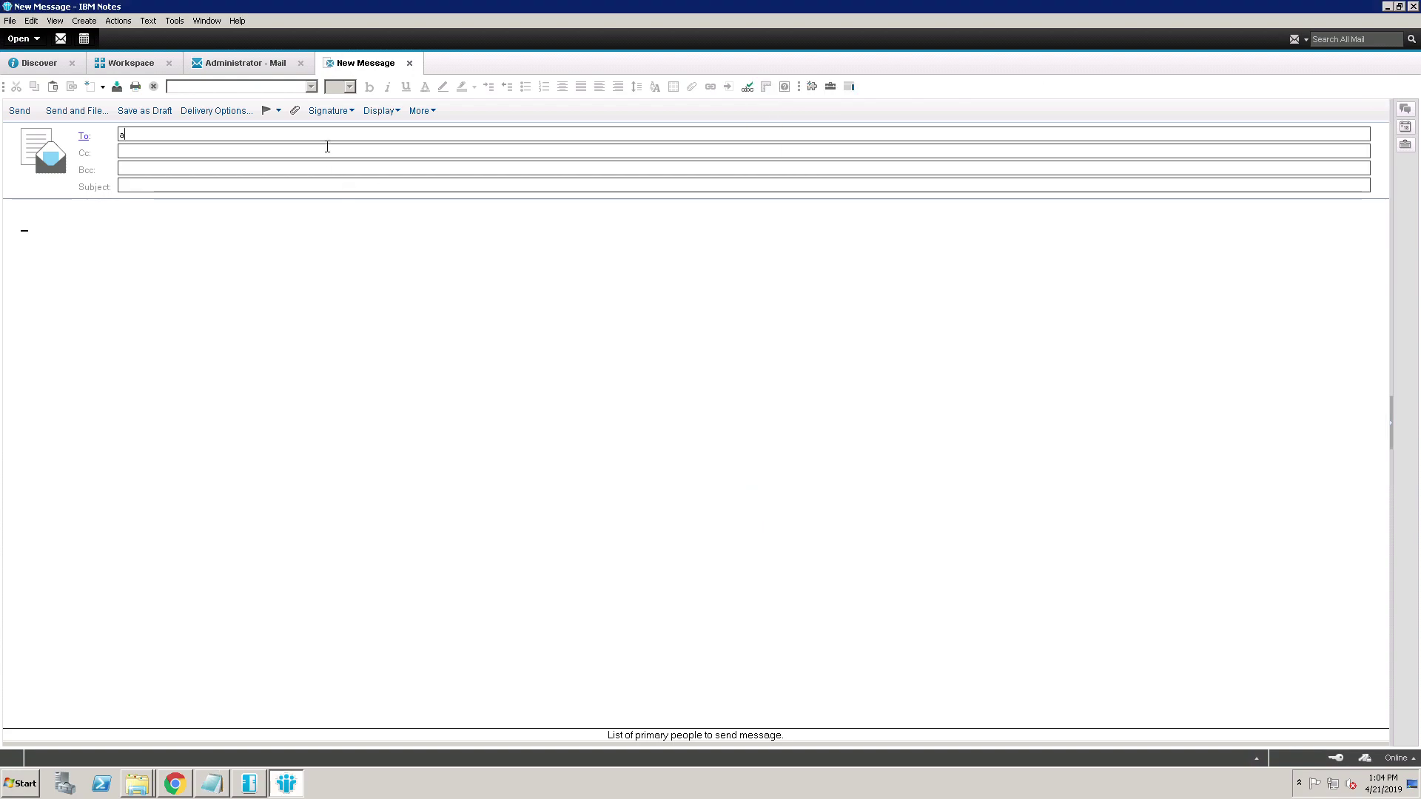
key("BackSpace")
type("Administrator,")
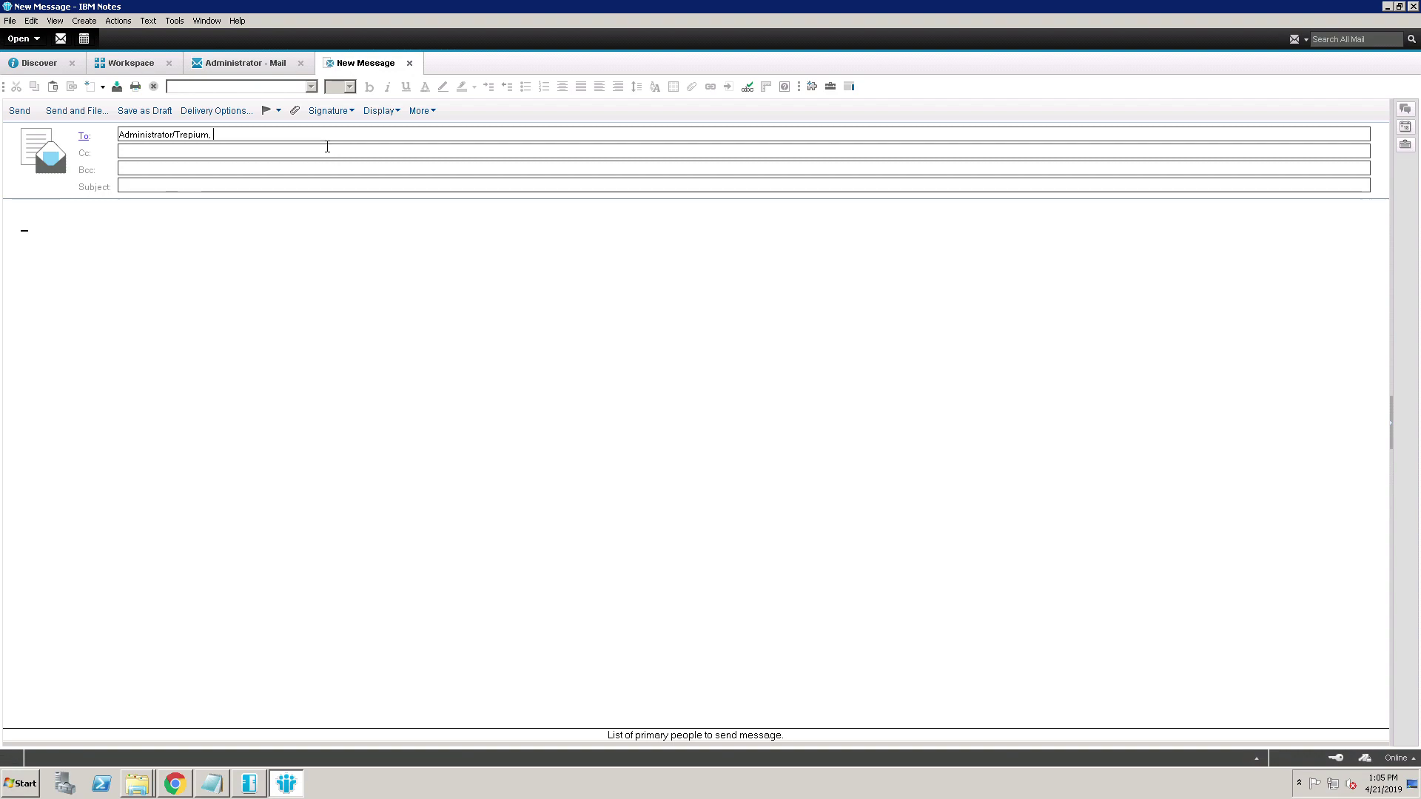
Step: Give the message the subject hhhh and the body text hhhhhhh, and send it
left_click(191, 188)
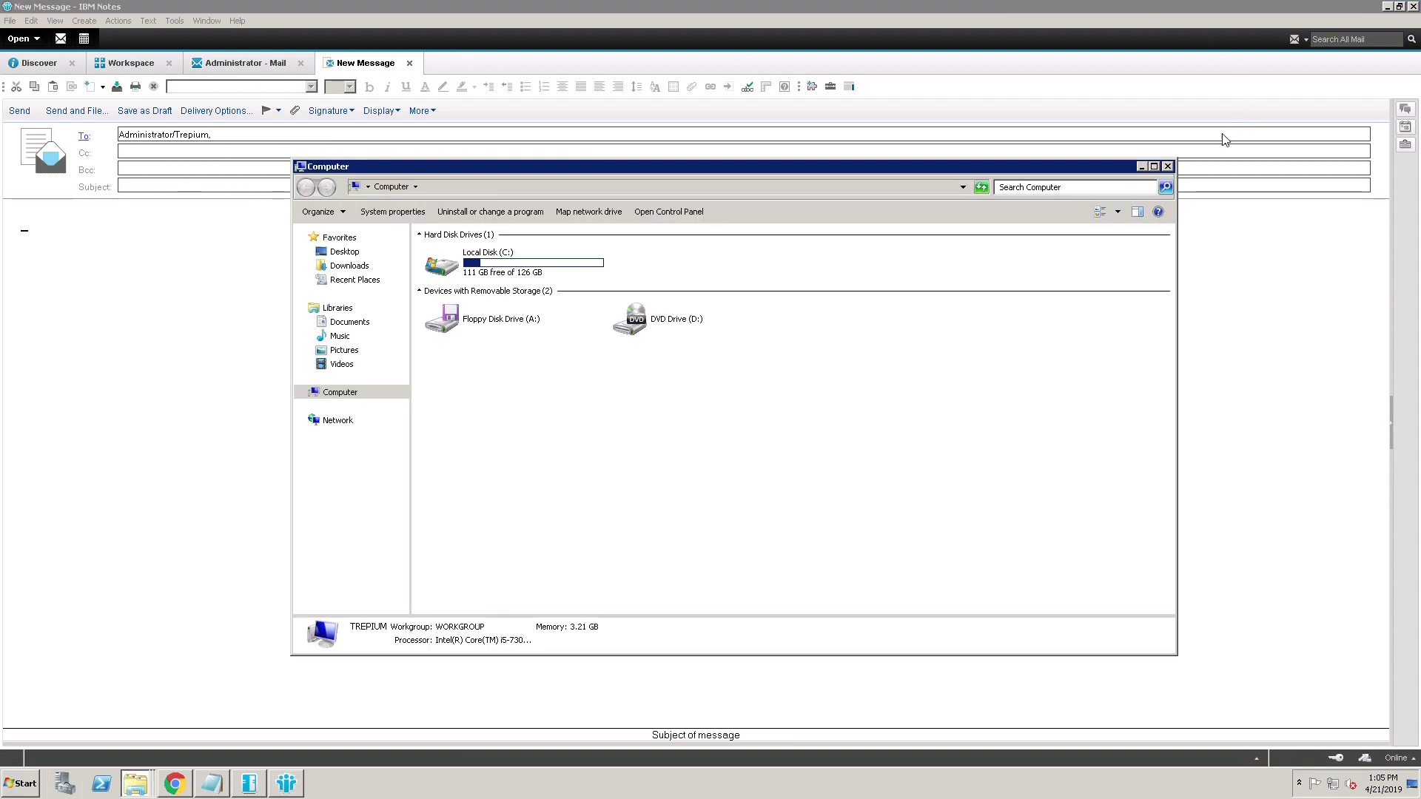
left_click(1168, 167)
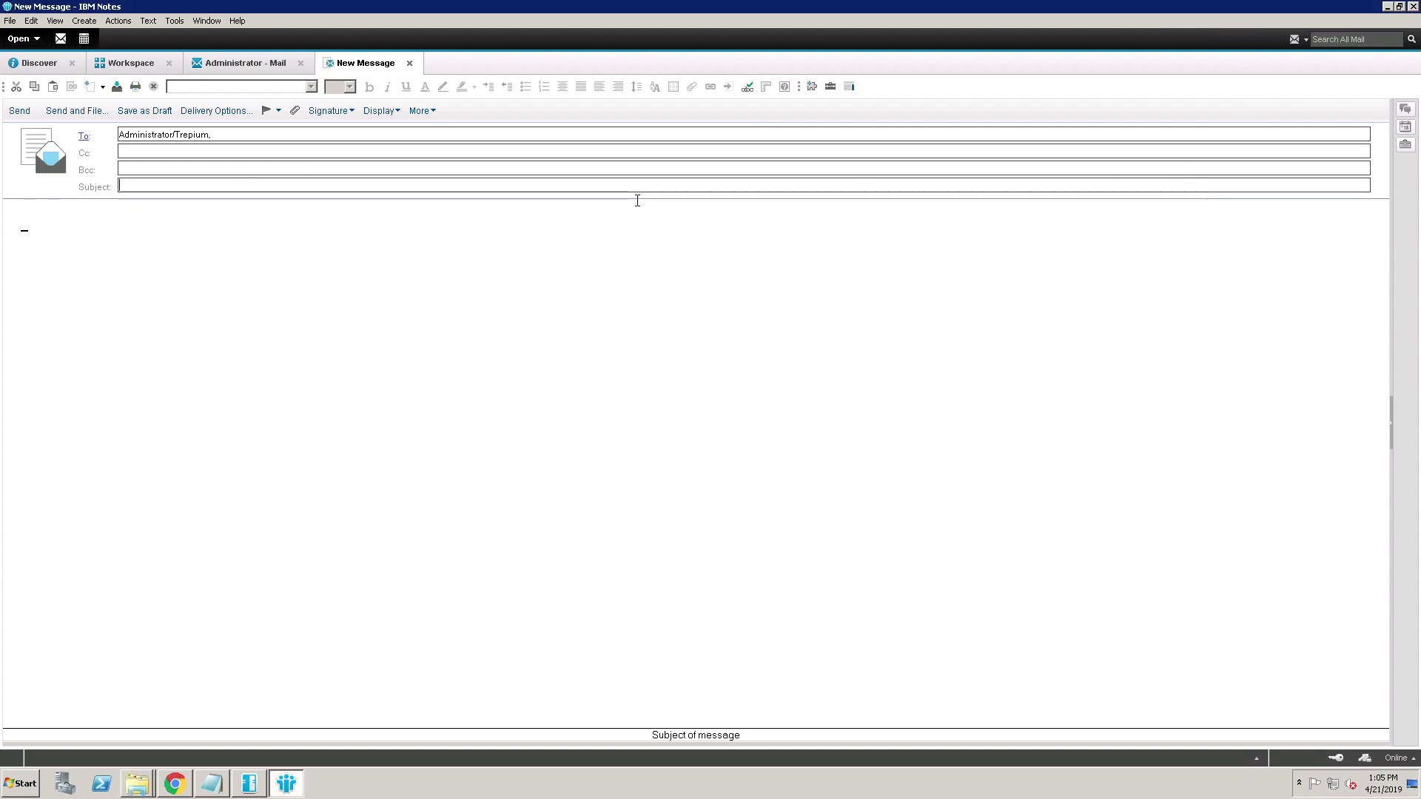
type("hhhh")
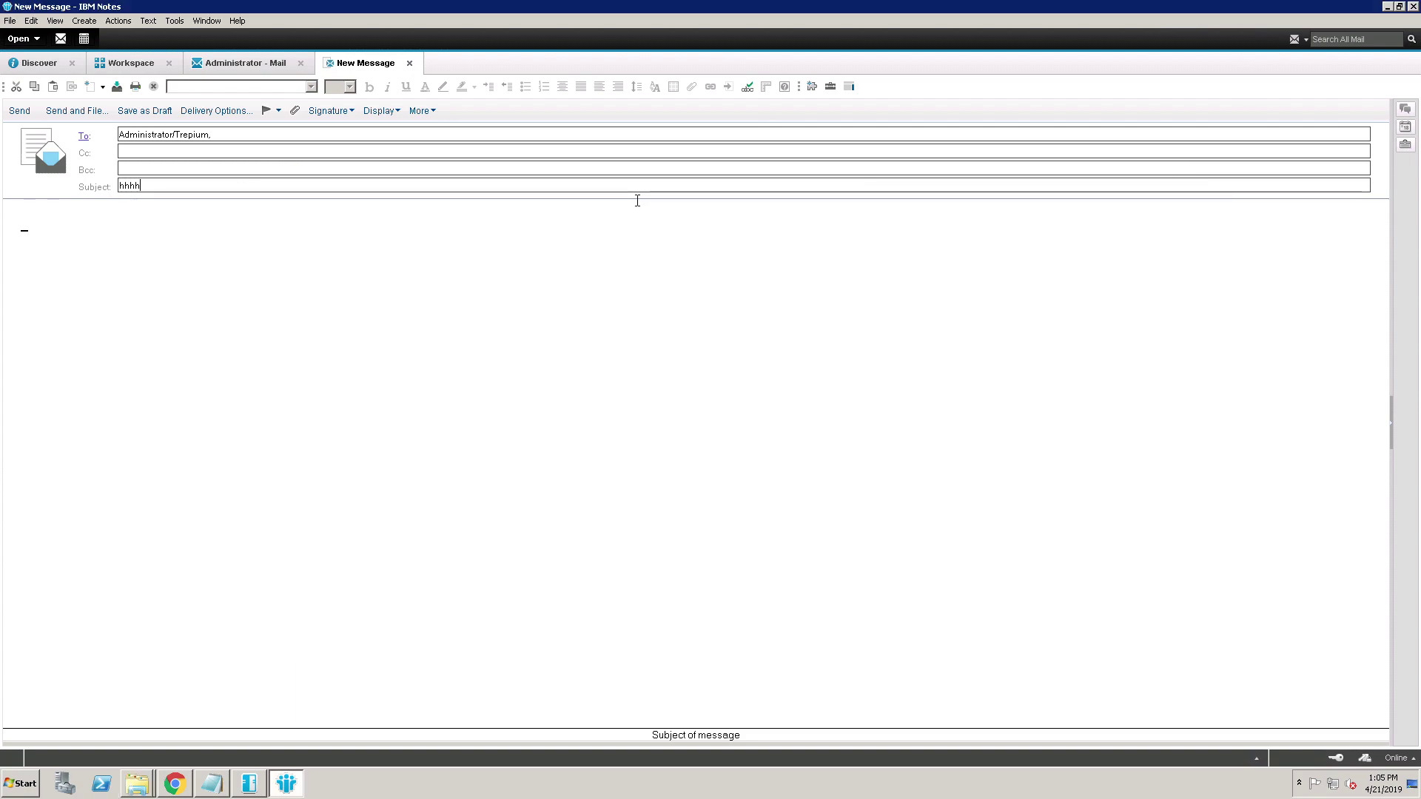
left_click(533, 223)
type("hhhhhhh")
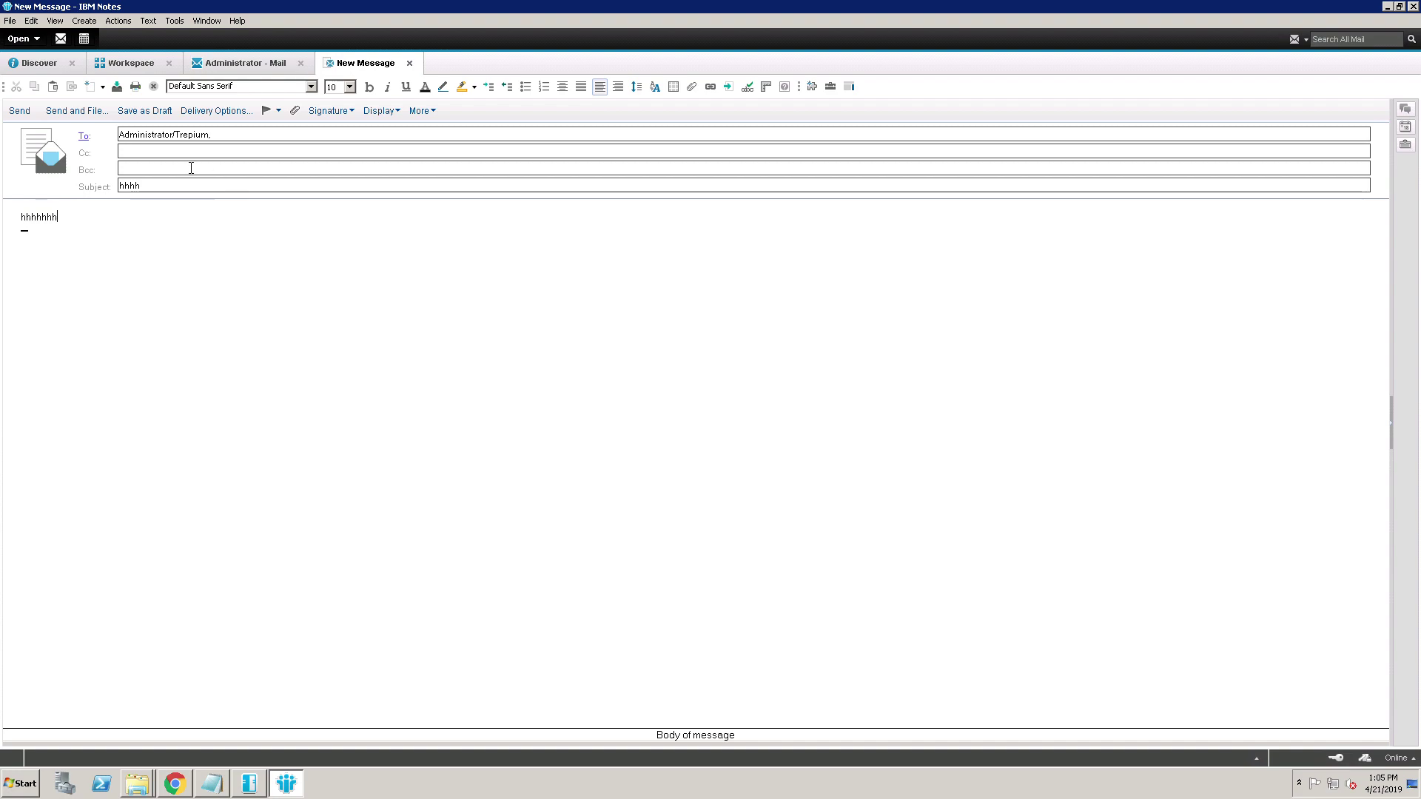
left_click(33, 122)
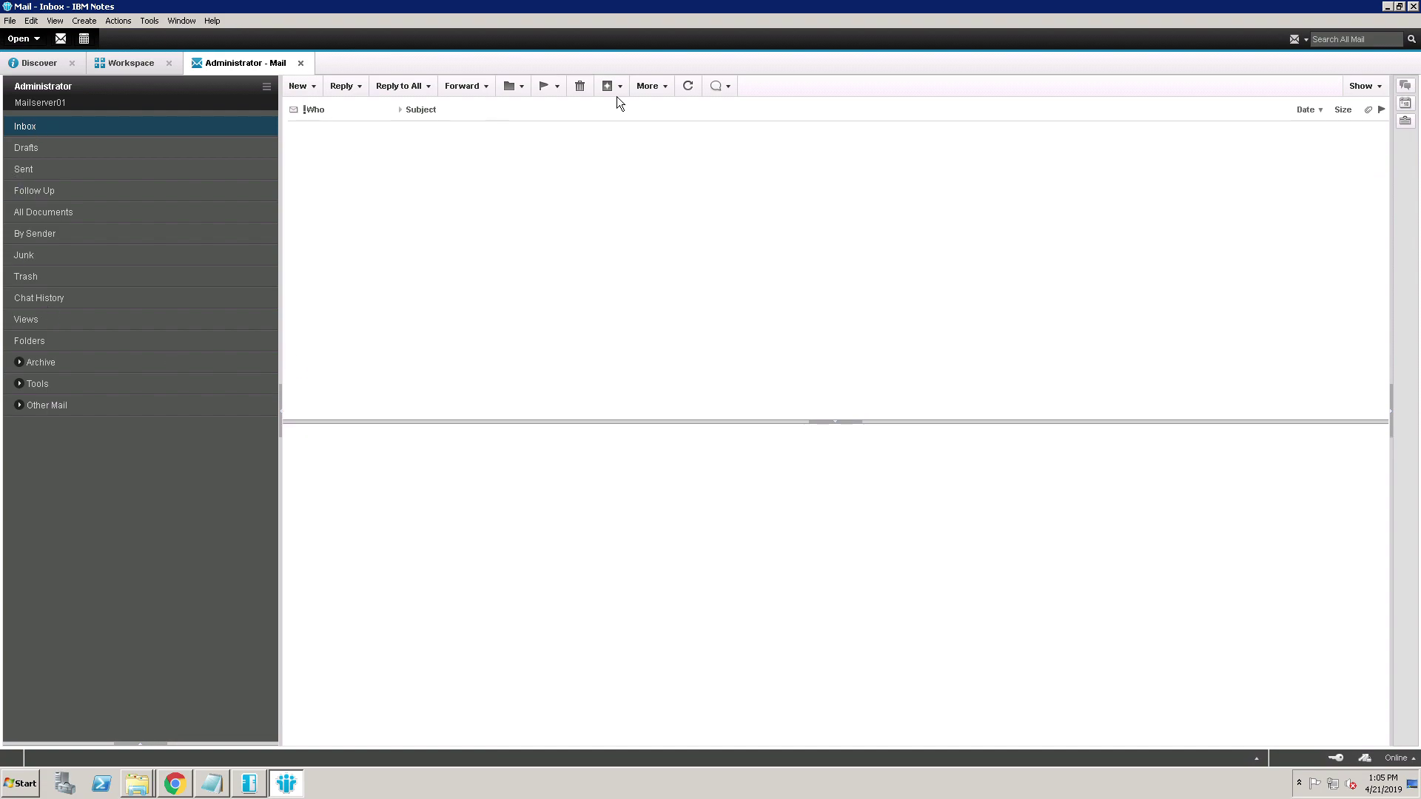
Step: Refresh the inbox, open the received hhhh message to check its delivery, and close it
left_click(690, 88)
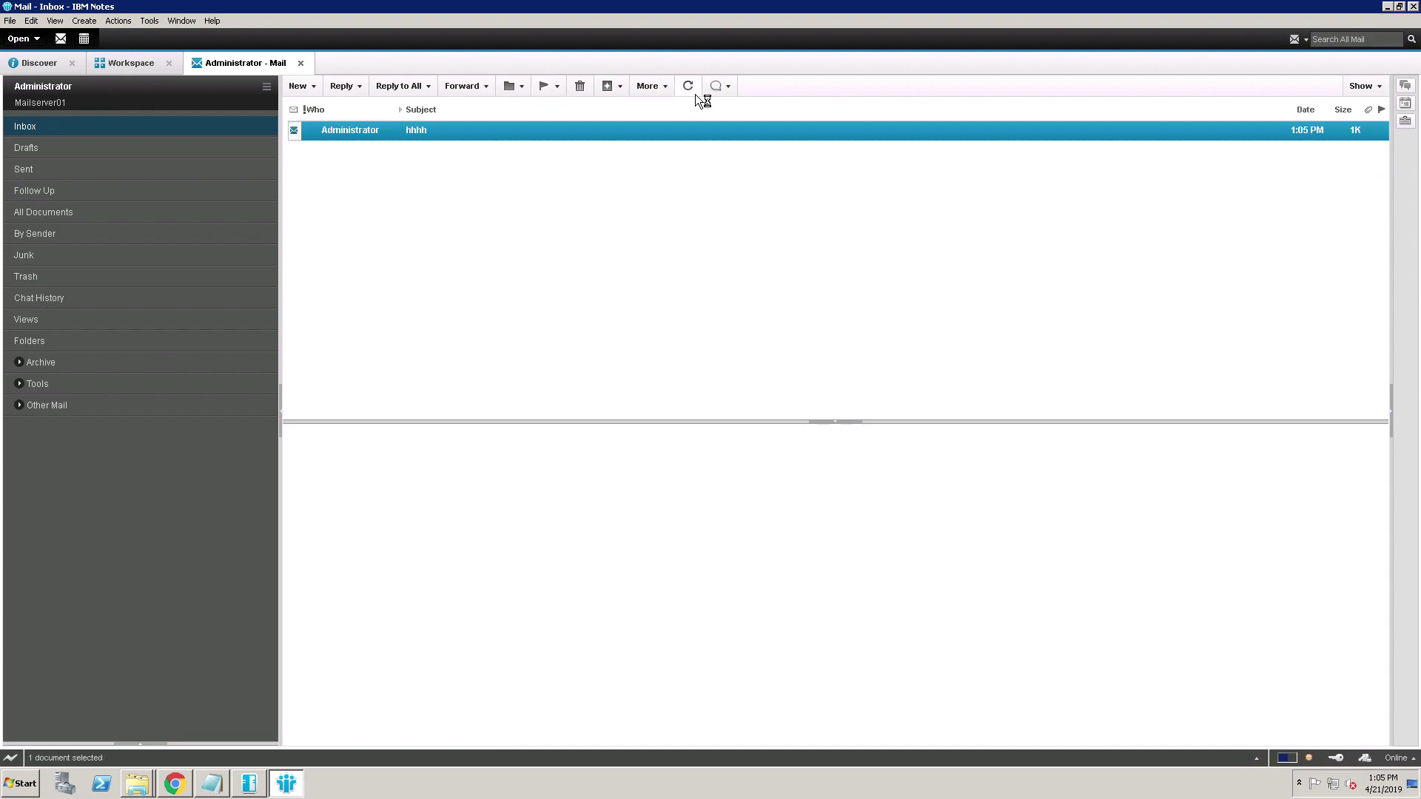
double_click(371, 139)
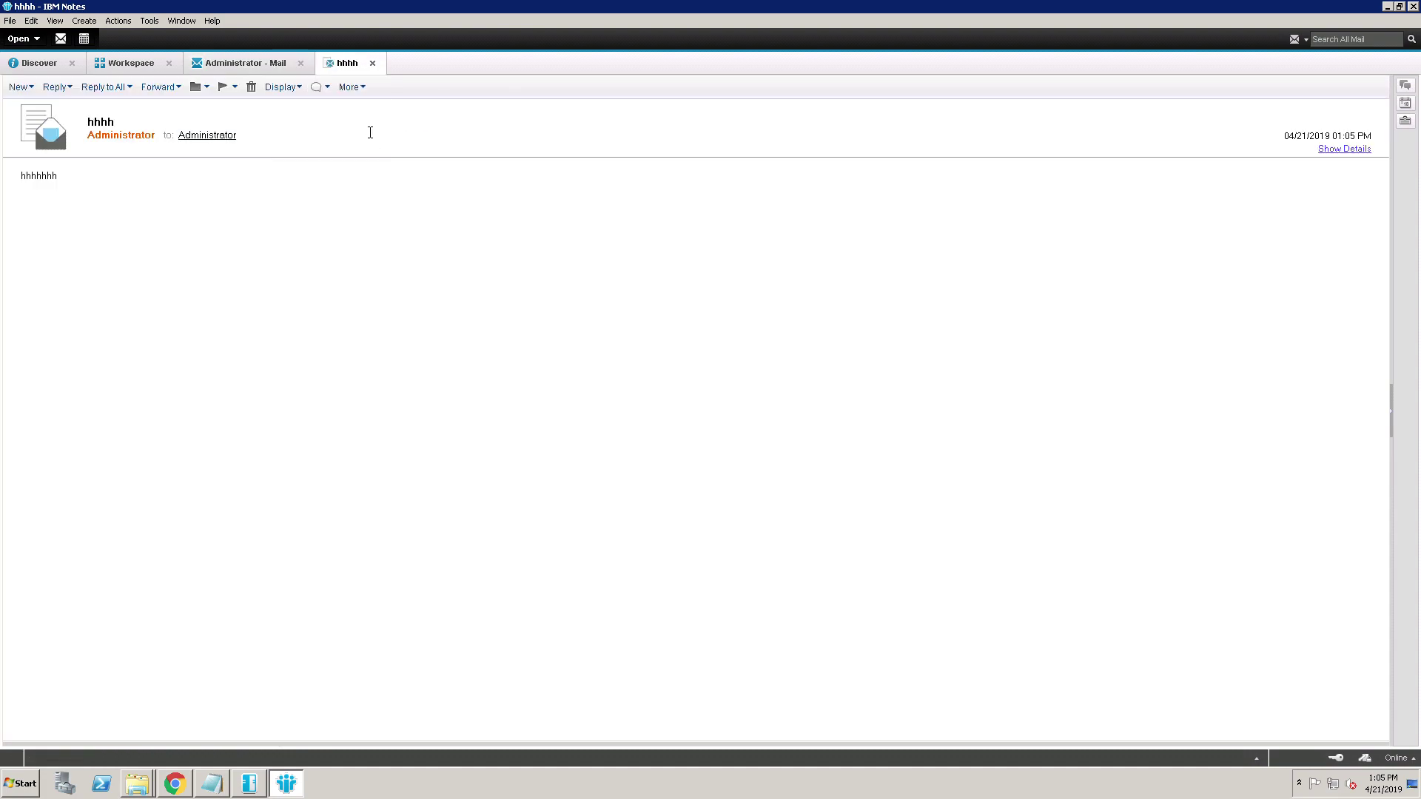
key("Escape")
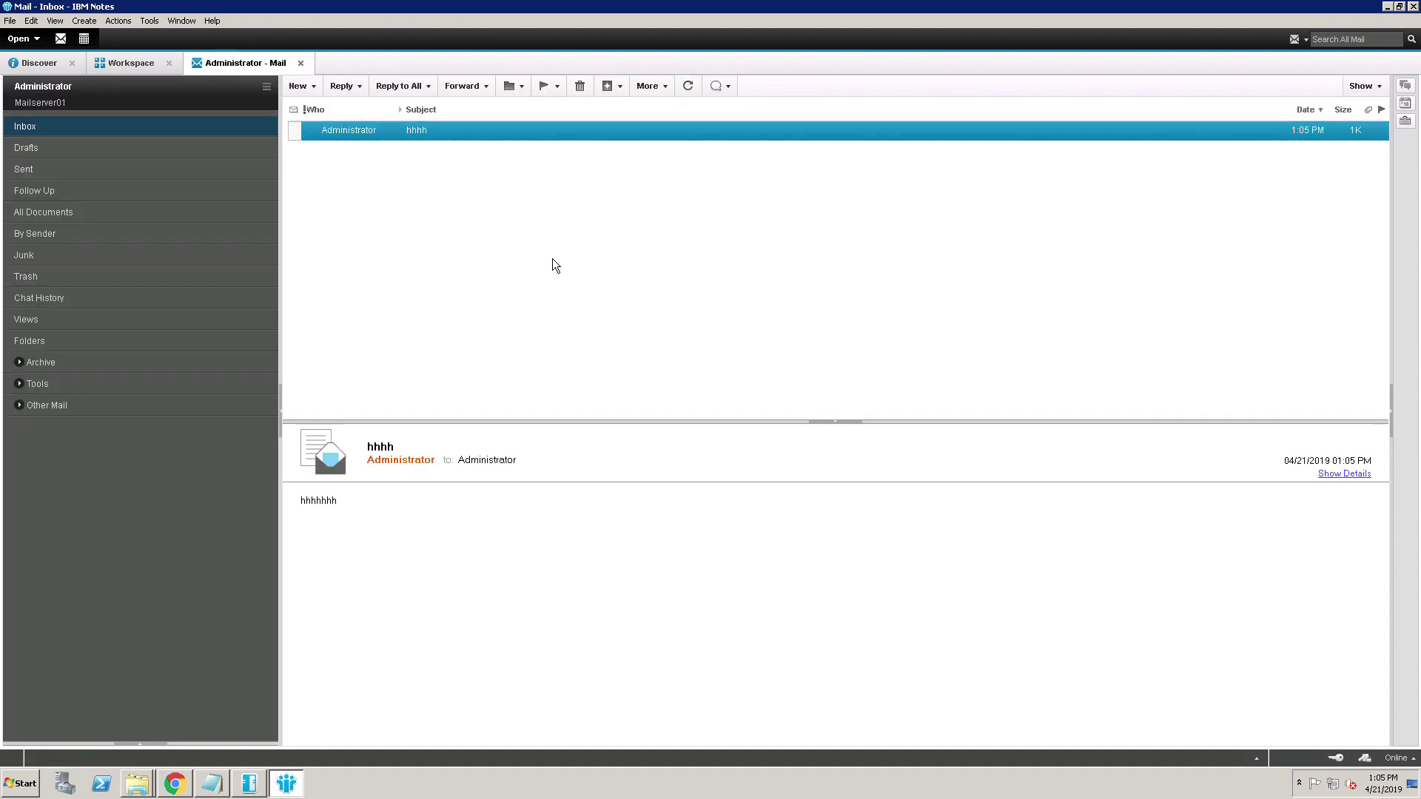
Step: Launch Domino Administrator from the Notes client, switch to its window and close the Welcome page
left_click(36, 38)
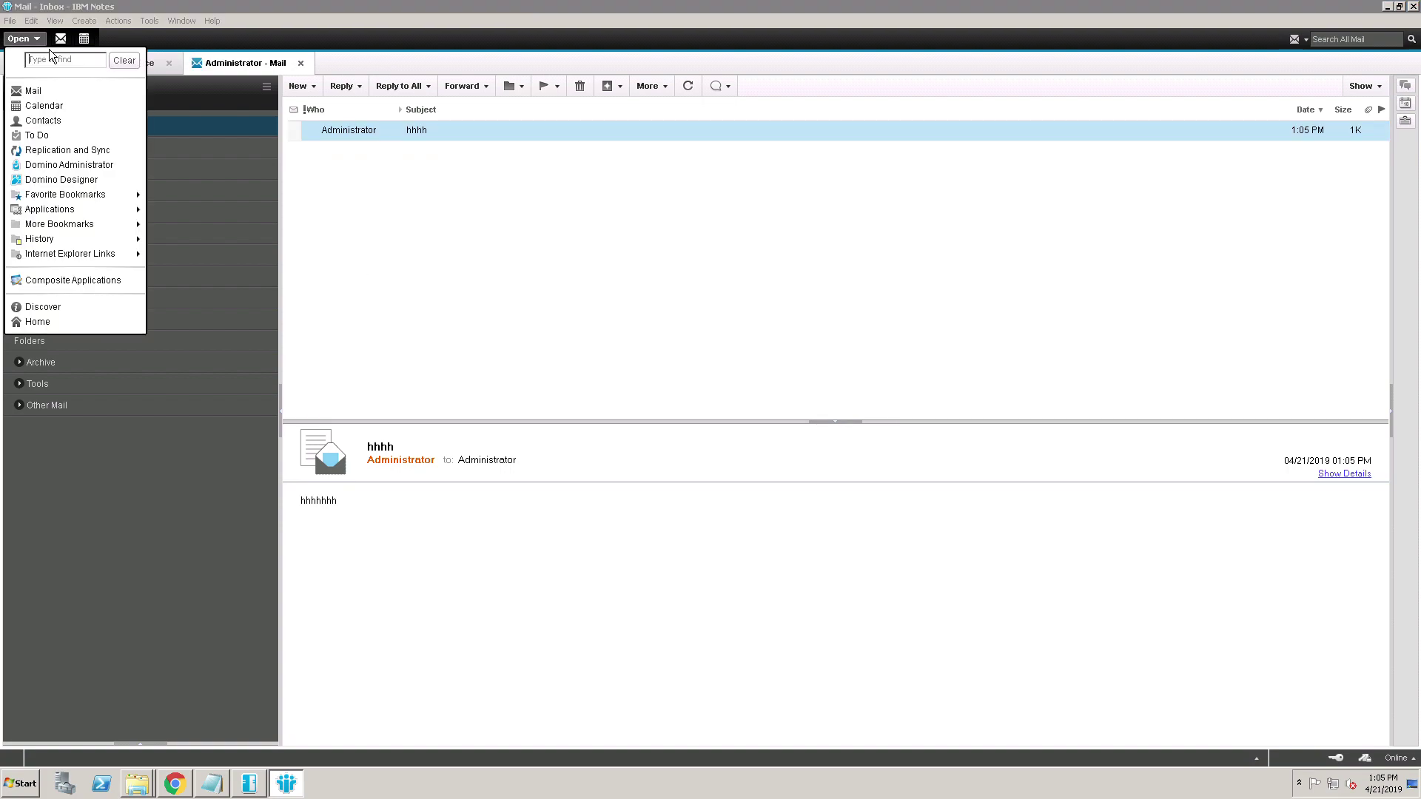
left_click(93, 173)
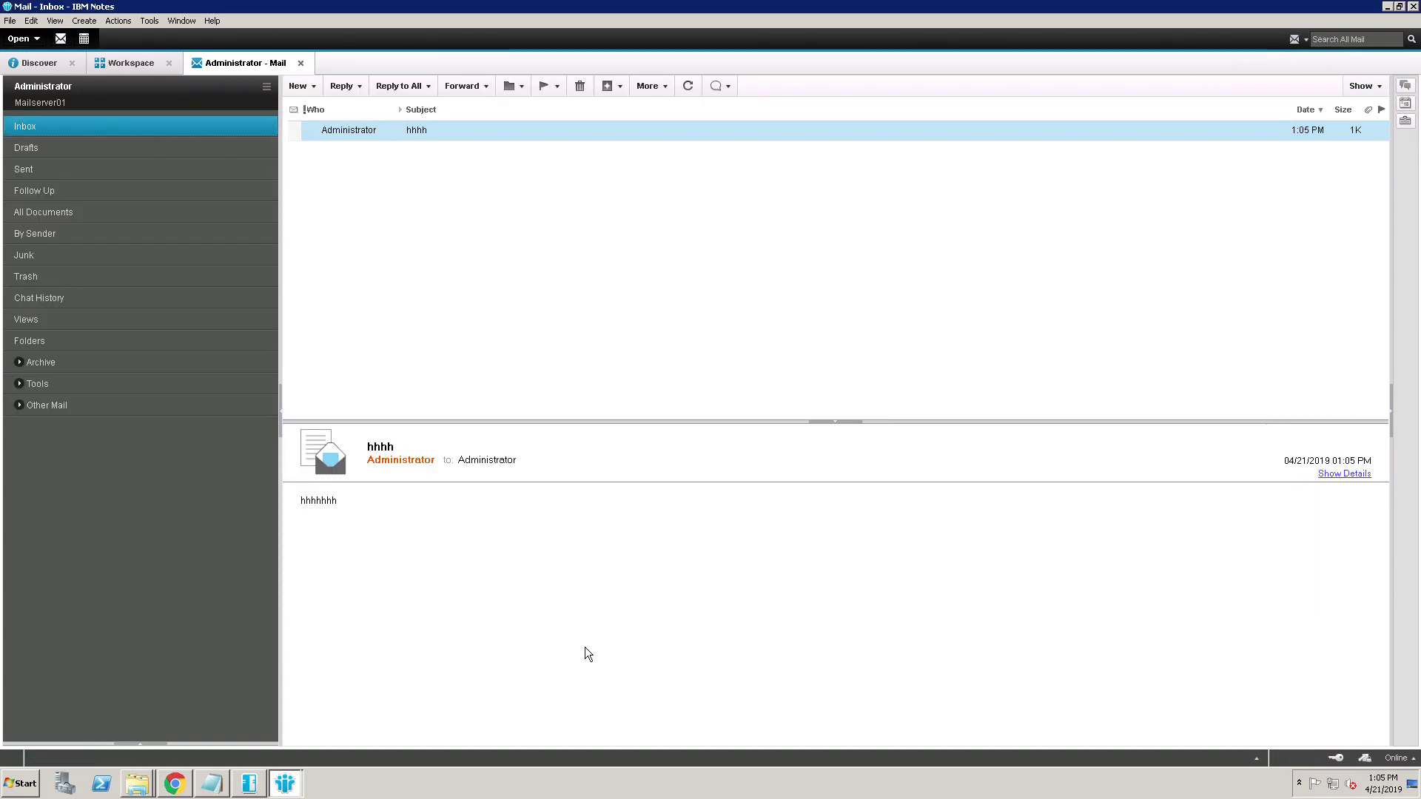
left_click(304, 792)
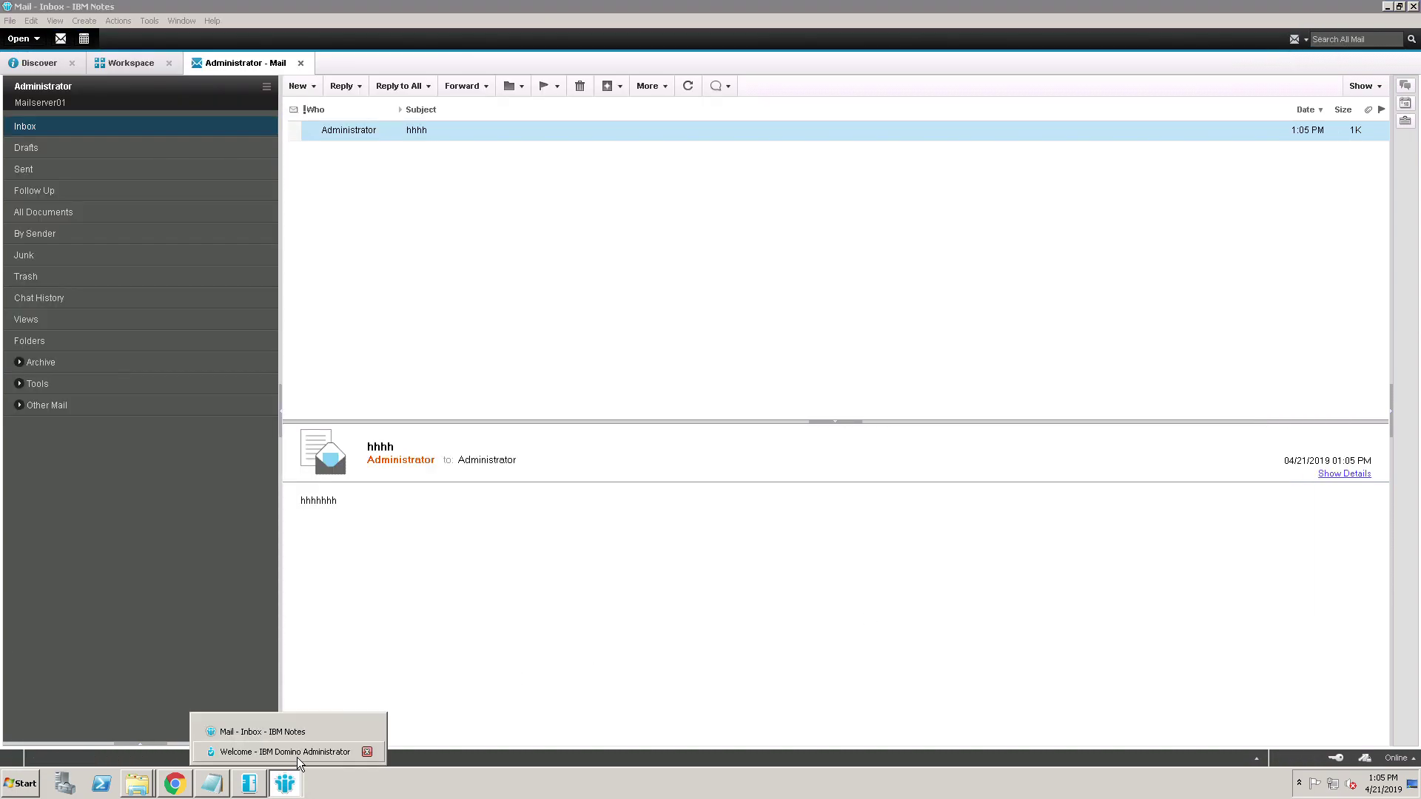
left_click(296, 755)
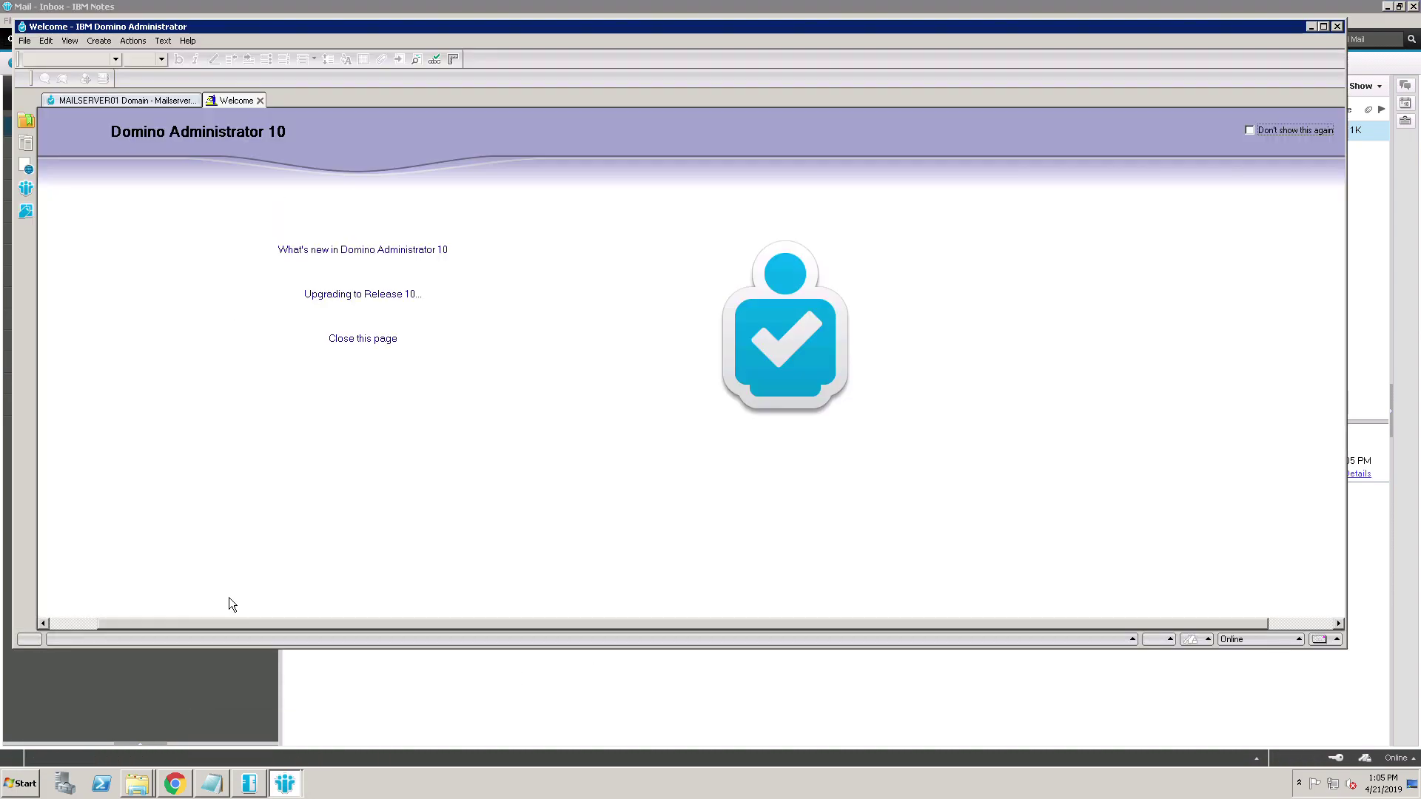
left_click(260, 101)
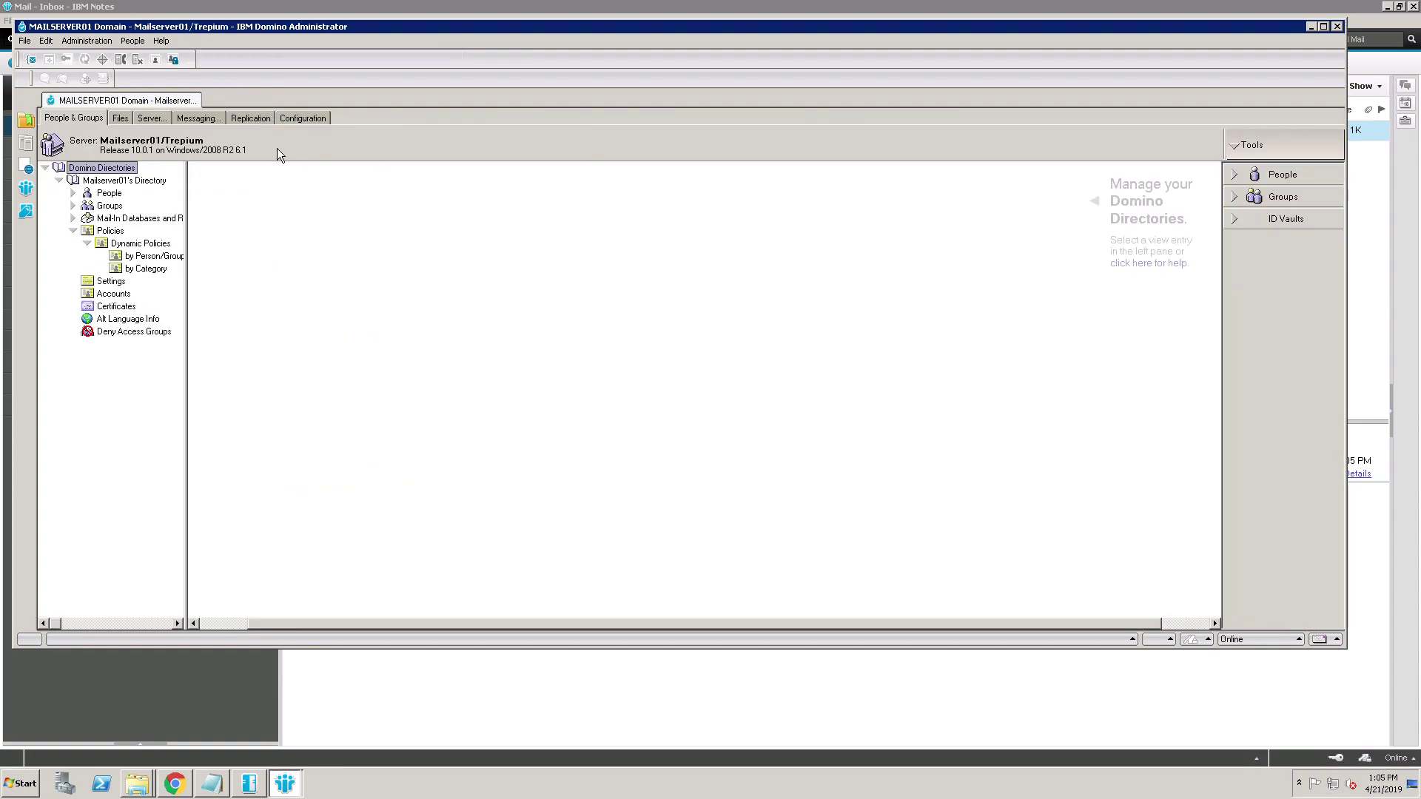
Step: Start the live server console for Mailserver01/Trepium and maximize the Domino Administrator window
left_click(154, 119)
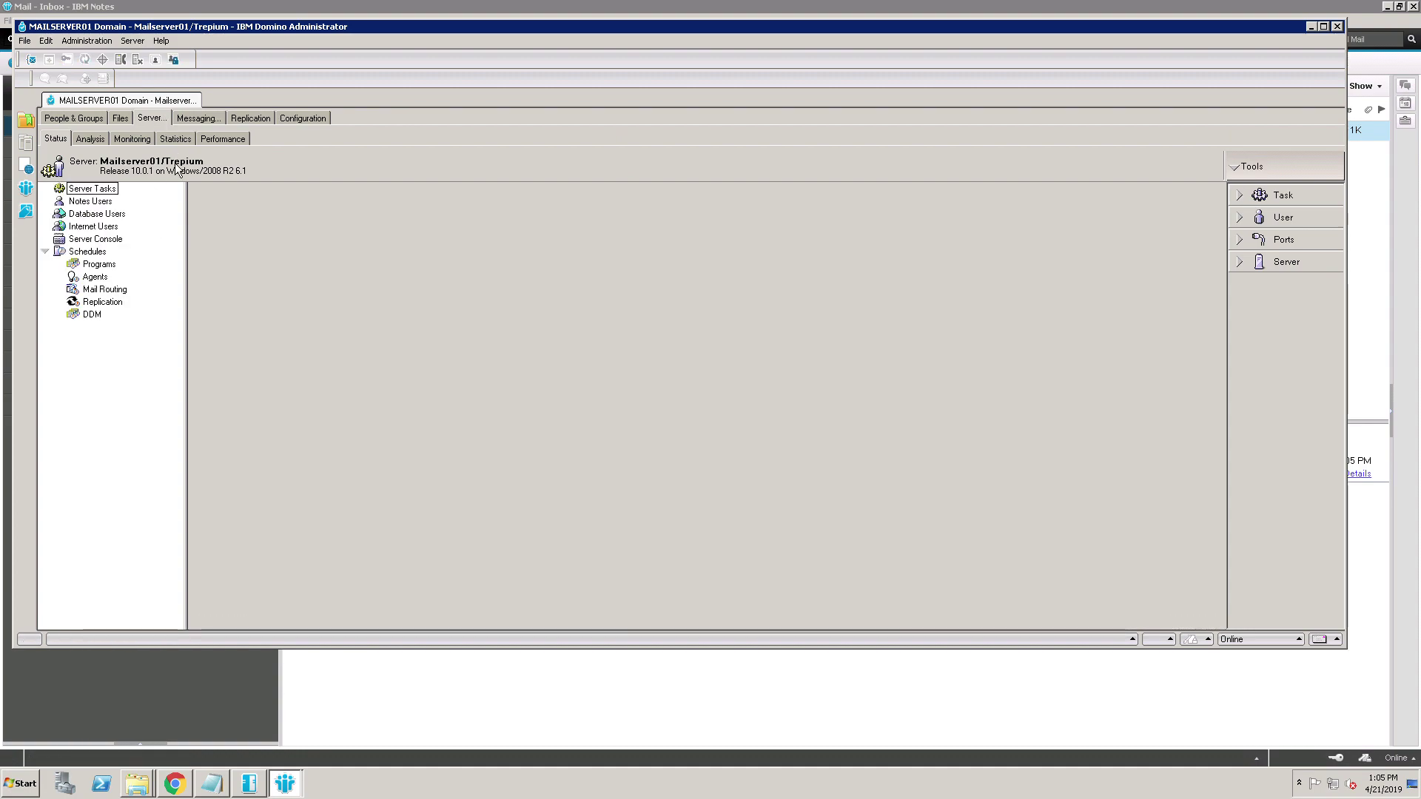
left_click(116, 240)
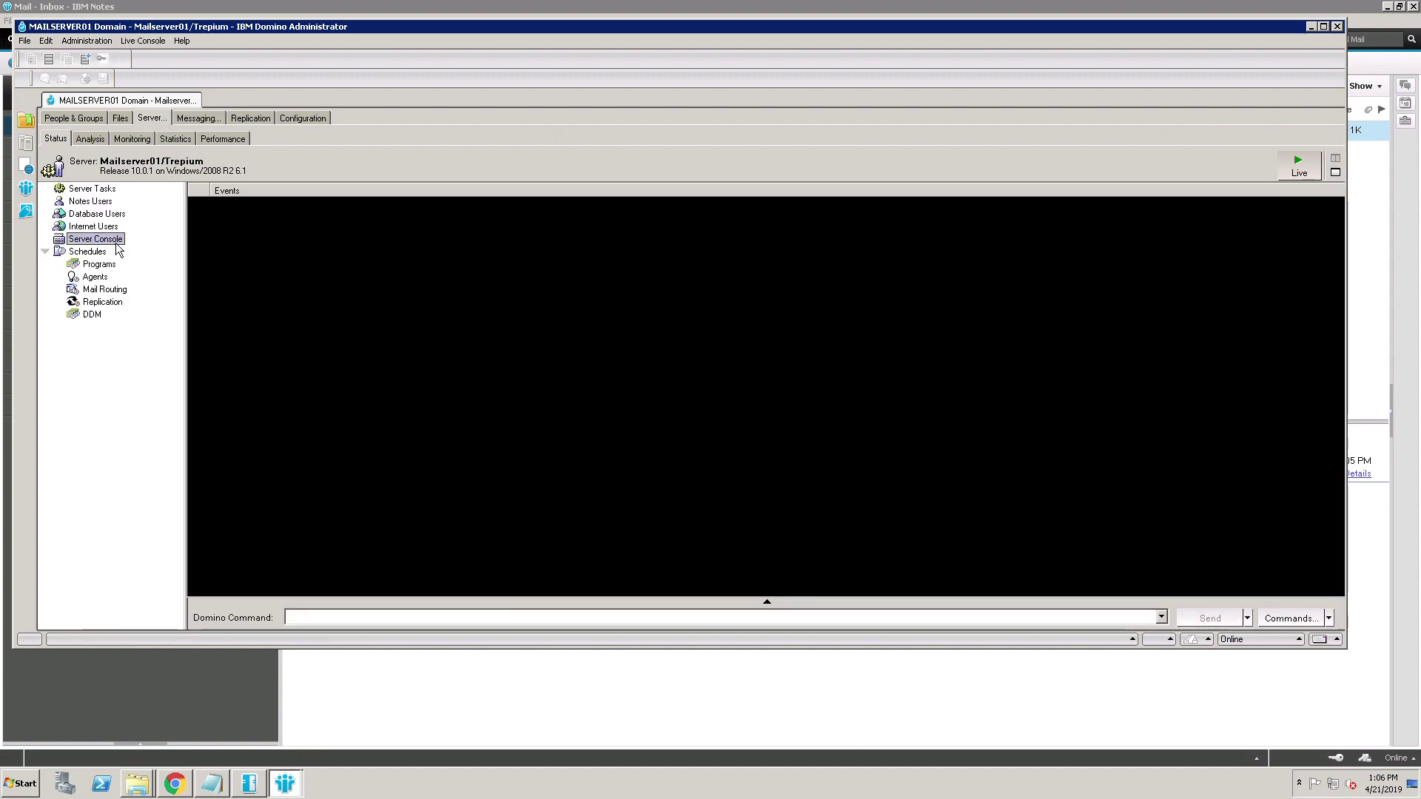
left_click(1303, 170)
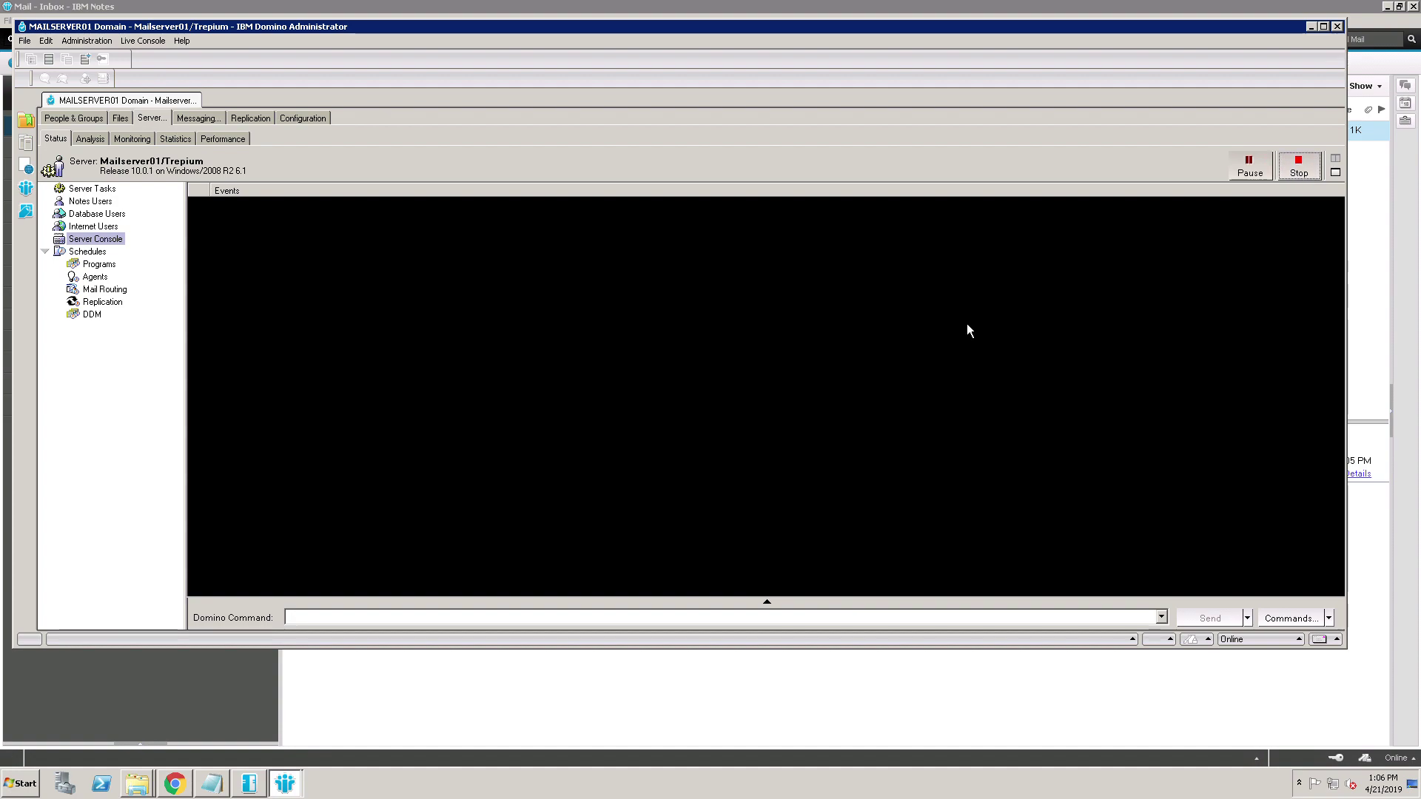
left_click(1324, 27)
Step: Enter shs as the Domino command in the server console, dismissing the stray Computer and Run windows
left_click(442, 744)
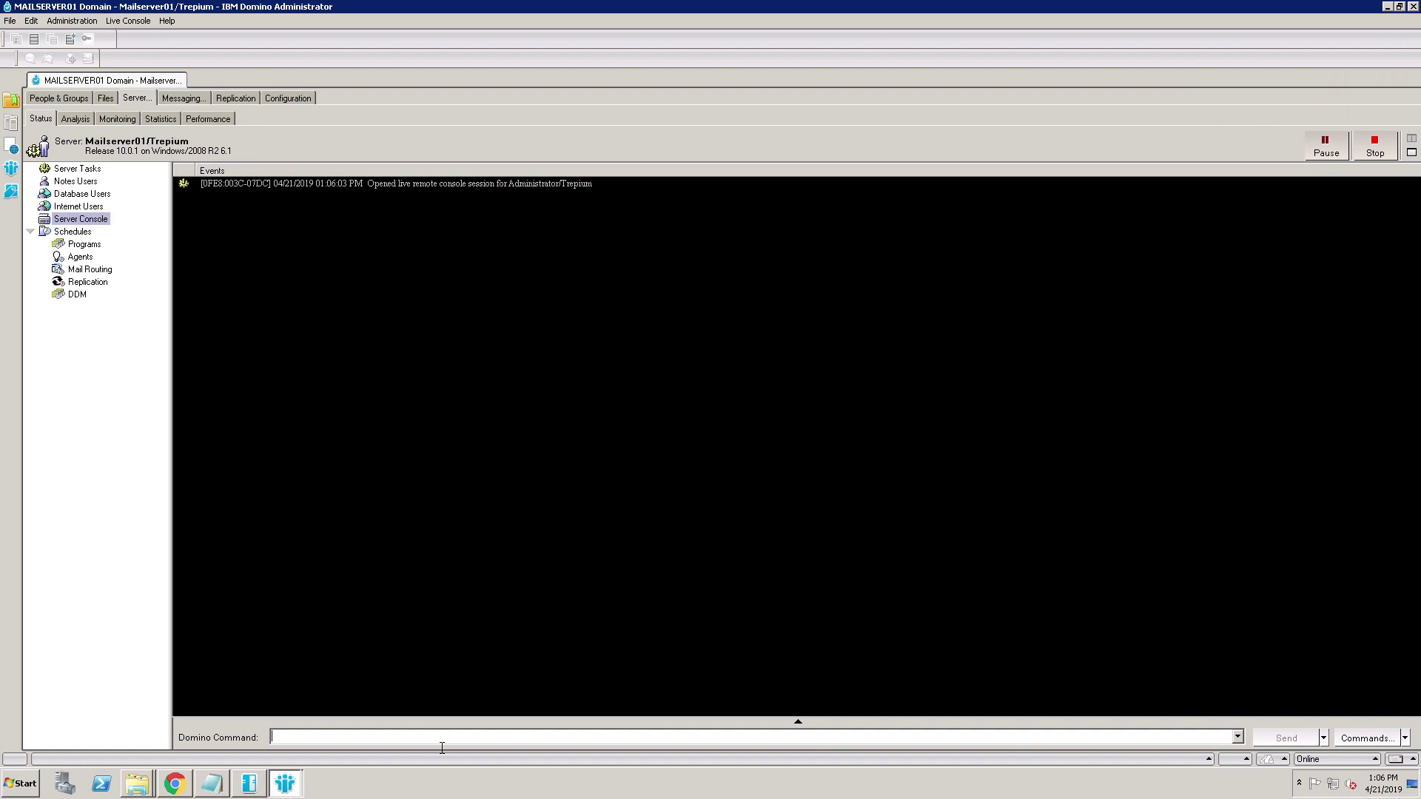
type("sh")
key("super+e")
key("super+r")
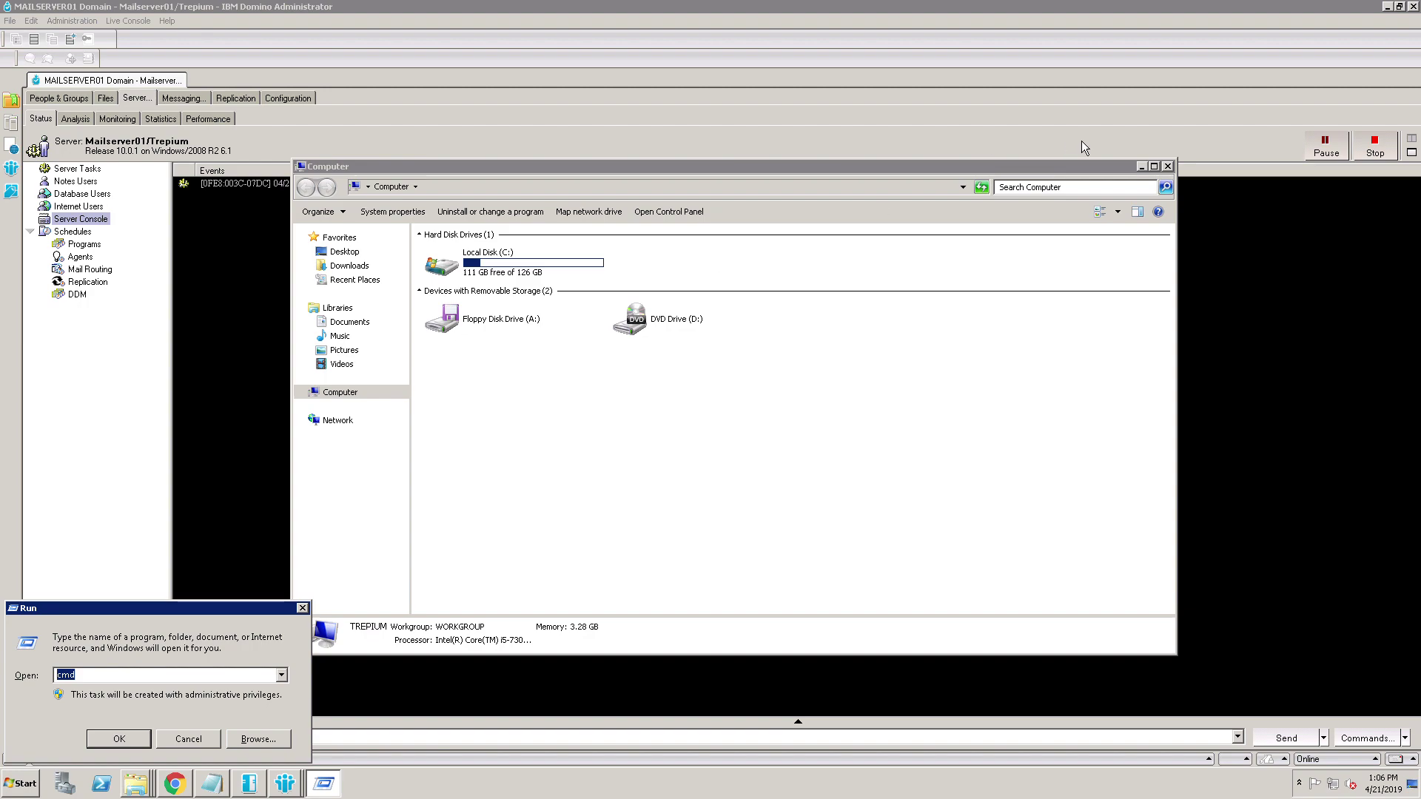
left_click(1168, 166)
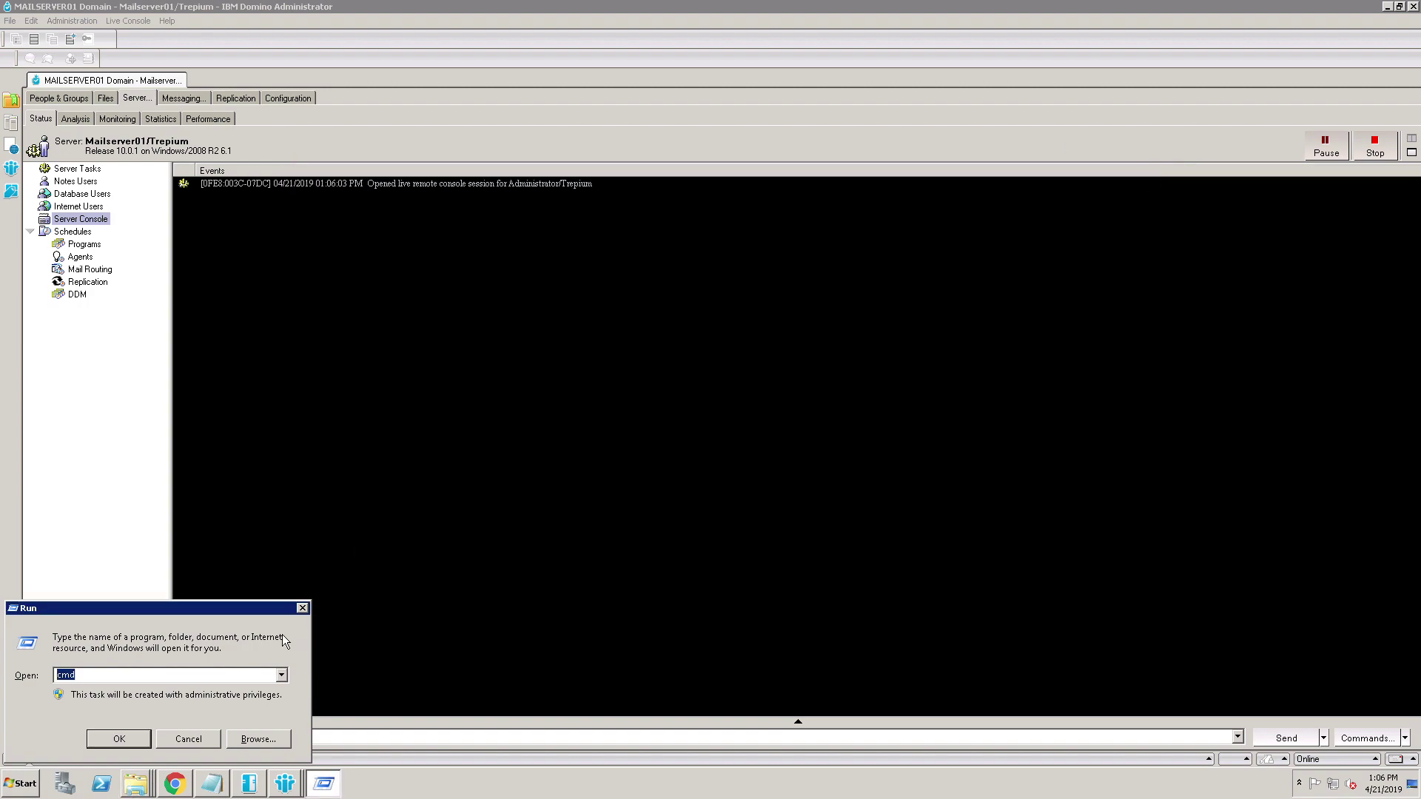
left_click(199, 747)
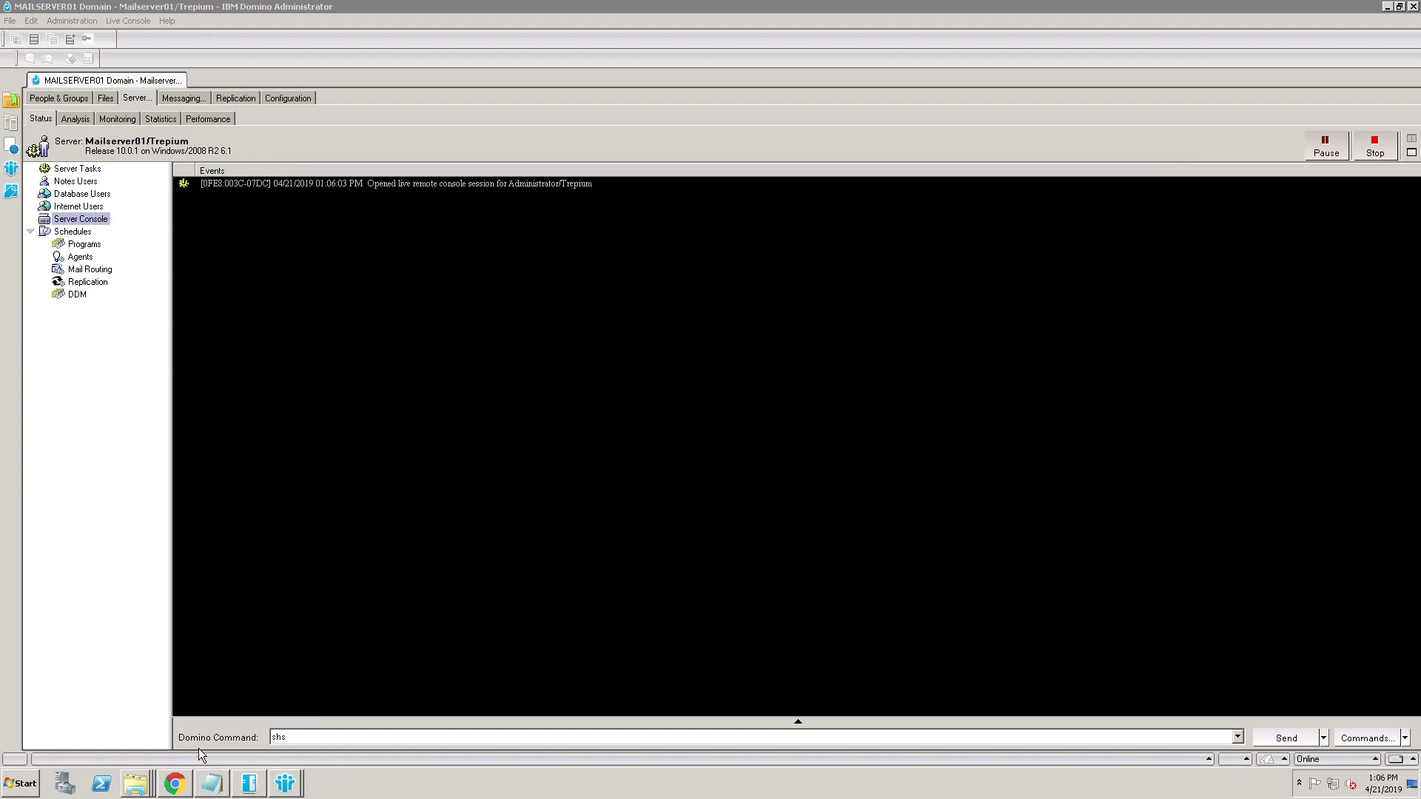
type("s")
left_click(342, 737)
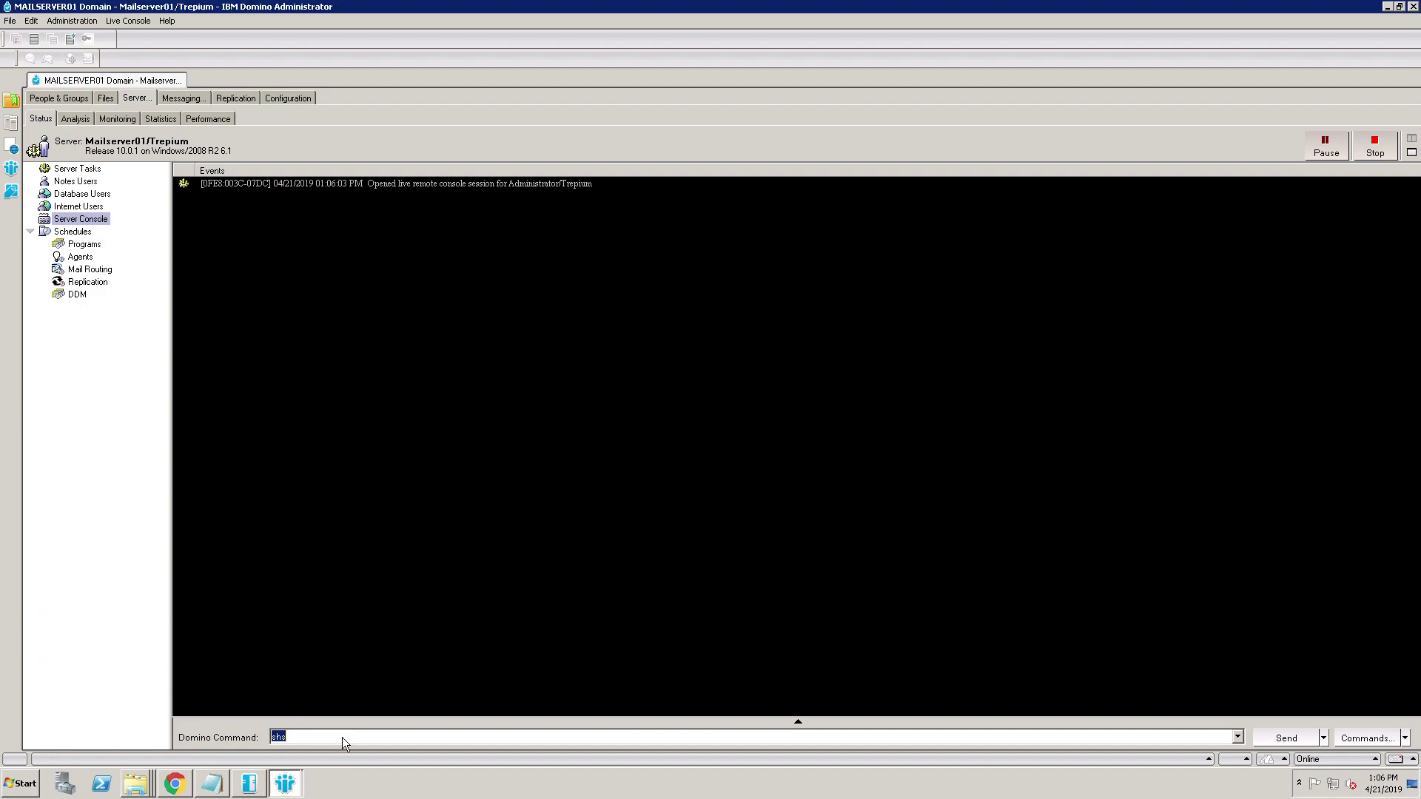
key("super+Right")
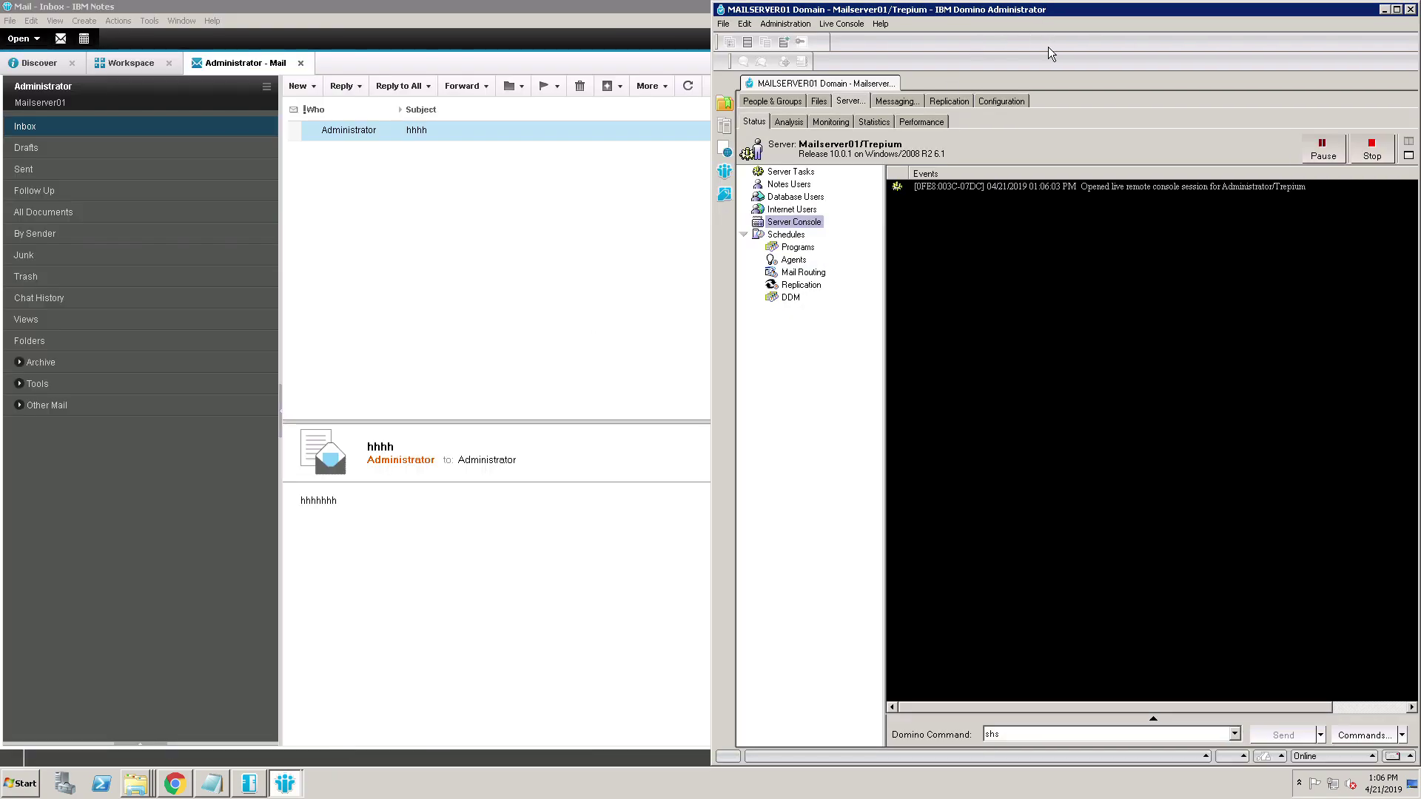
left_click(1398, 9)
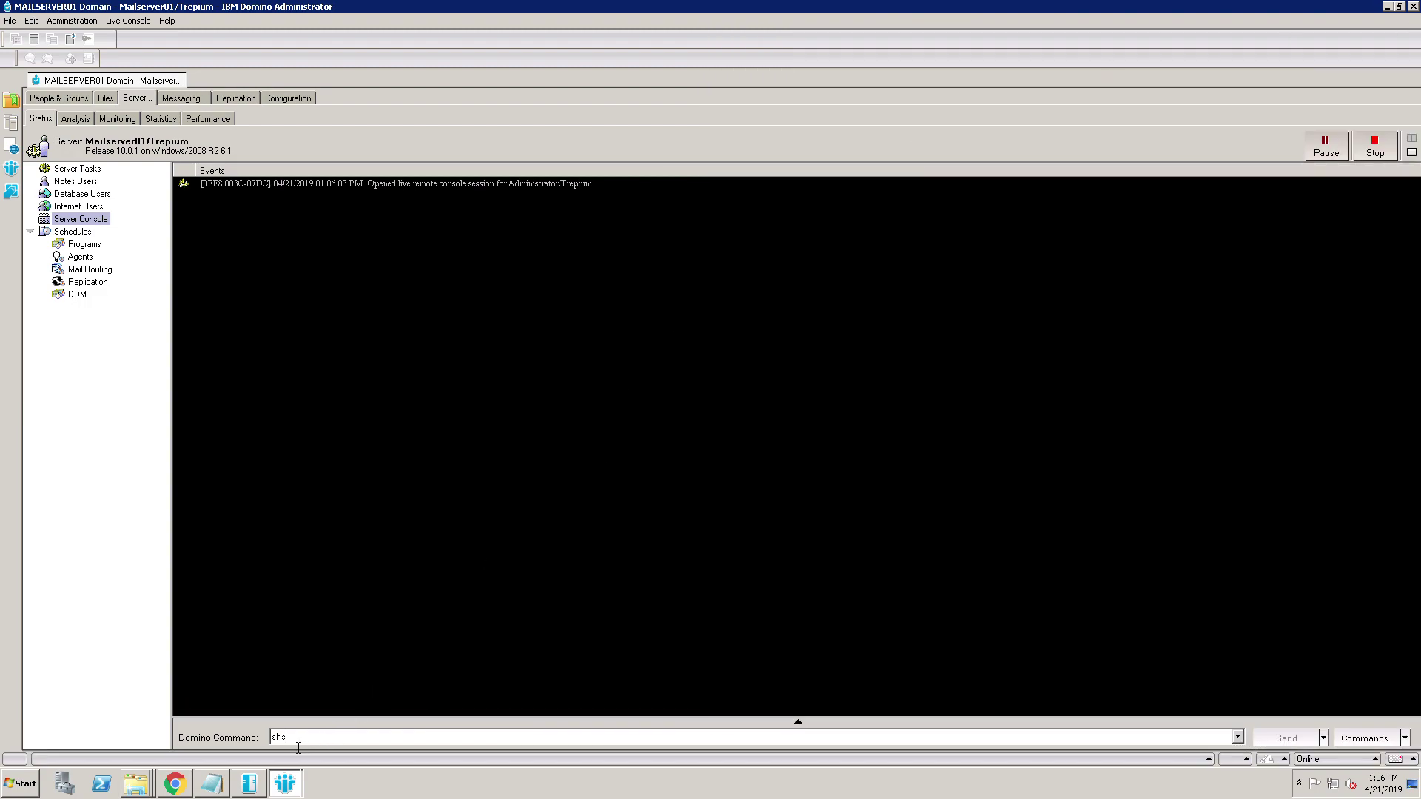
key("super+Left")
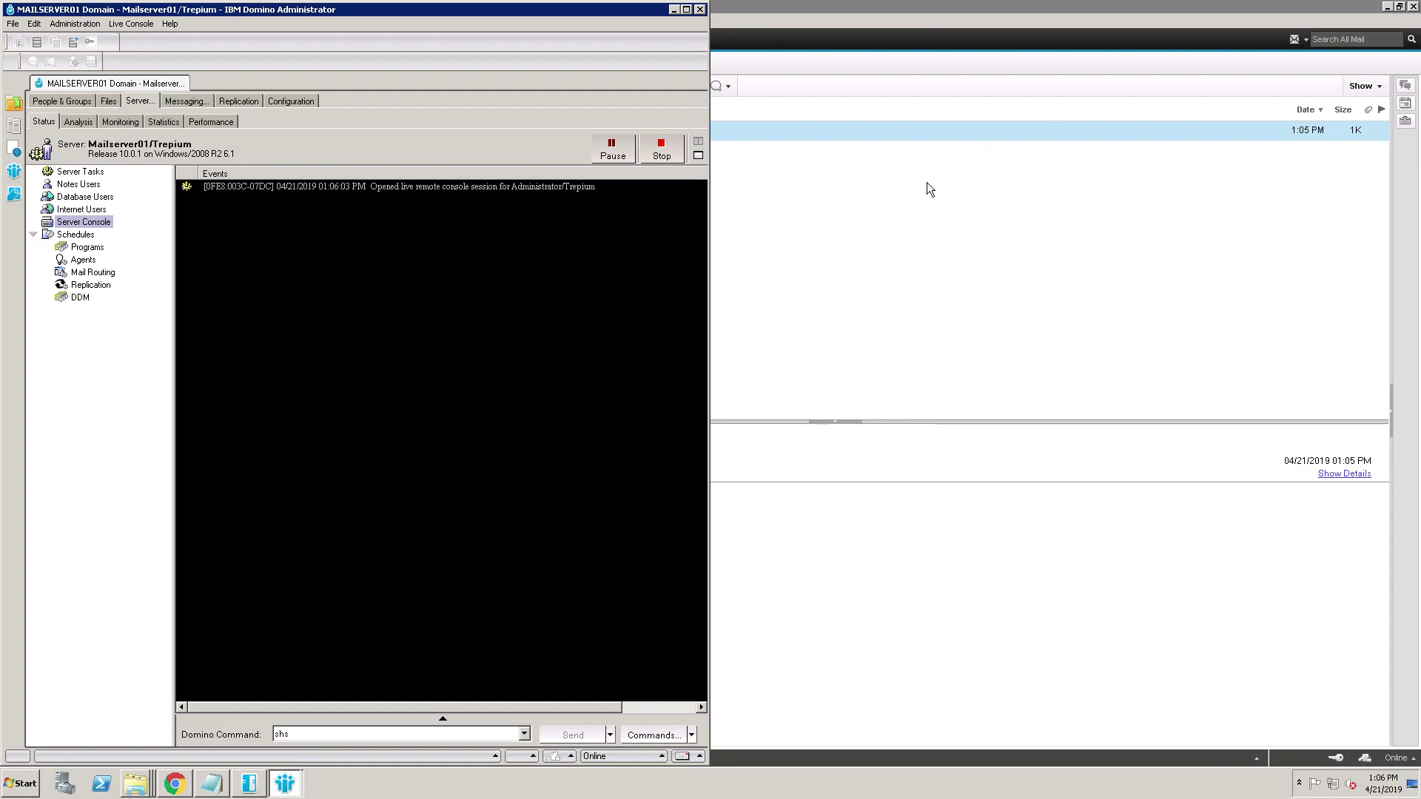
key("super+Up")
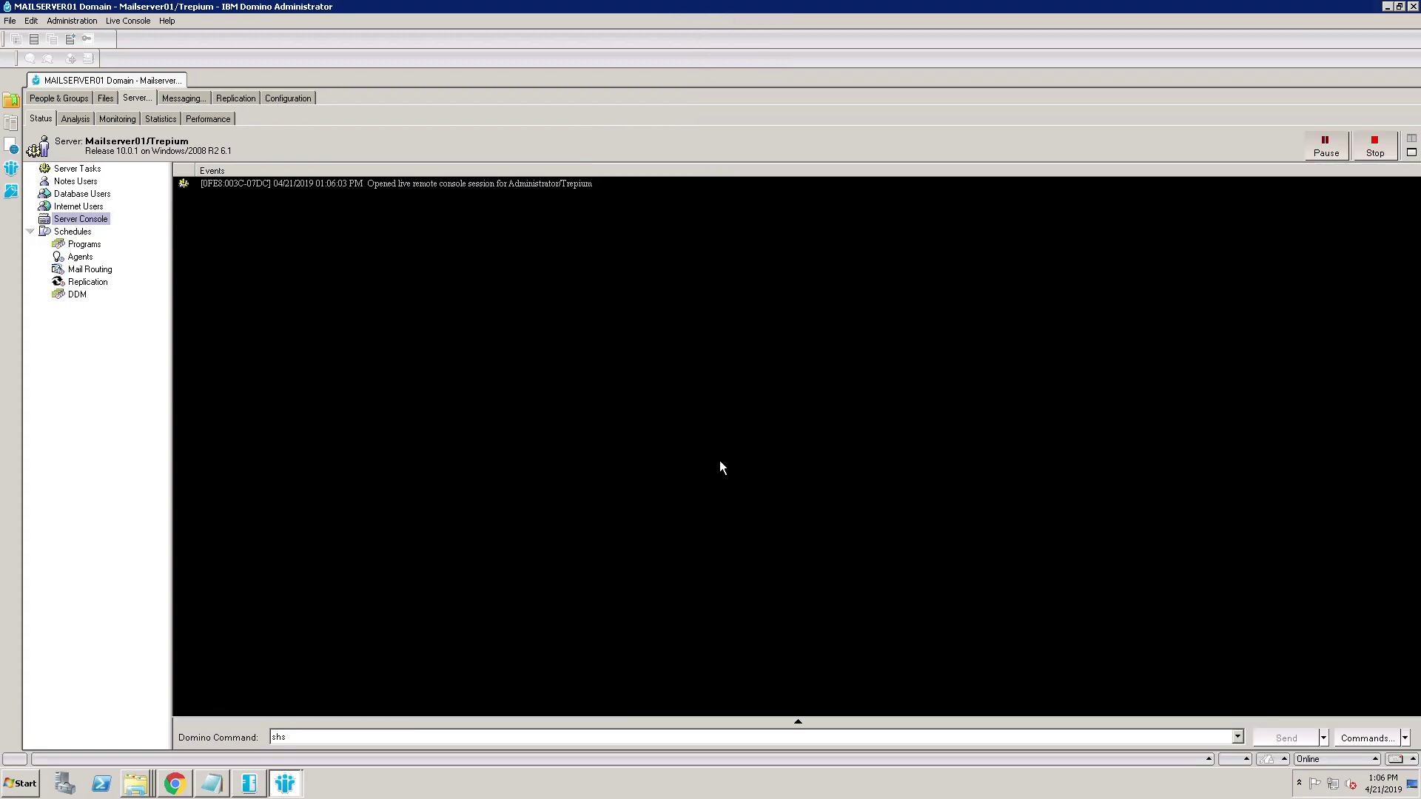
left_click(288, 740)
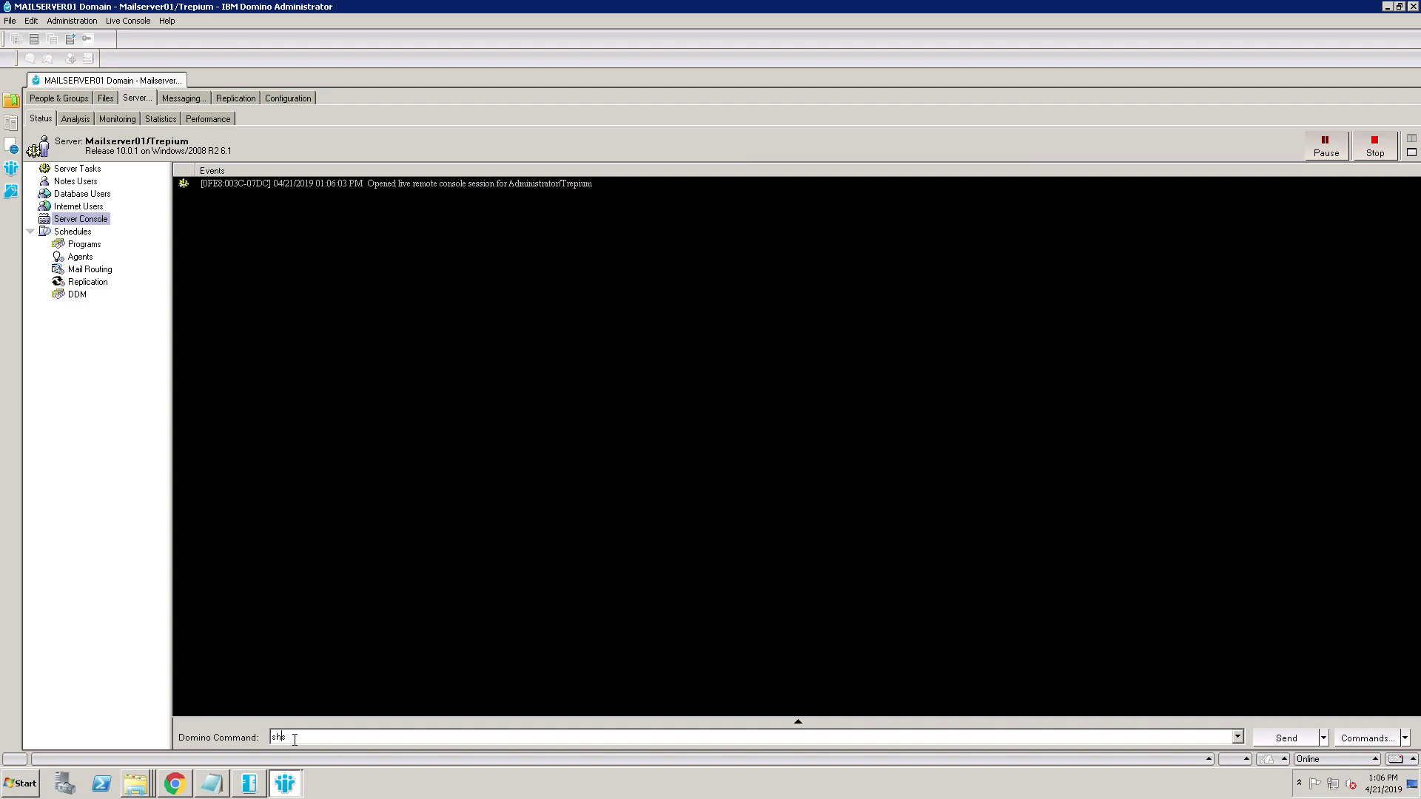